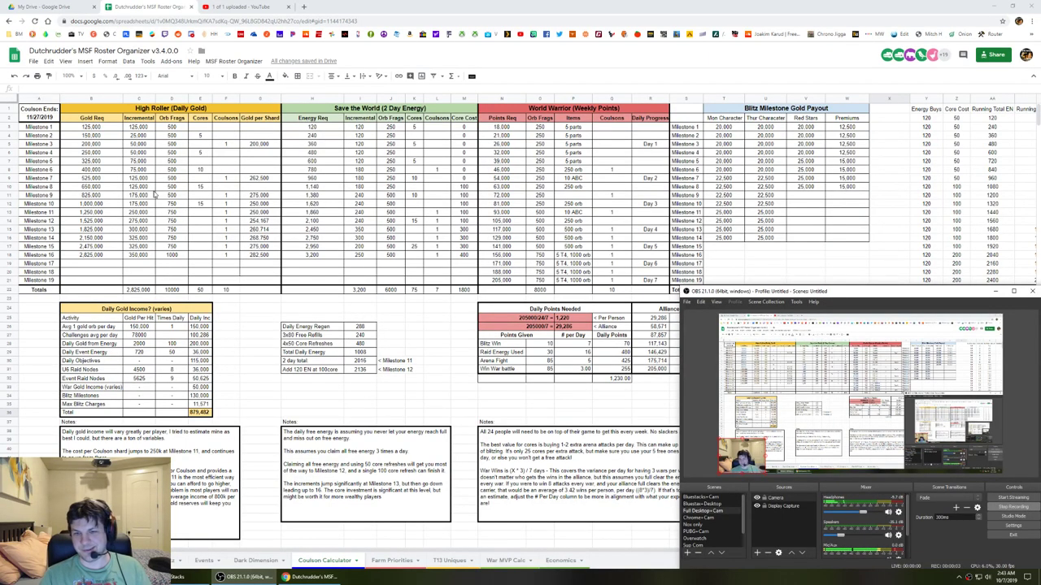
Bring the Coulson Calculator spreadsheet in front of OBS to show the full shard forecast table.
{"action": "left_click", "coordinate": [204, 170]}
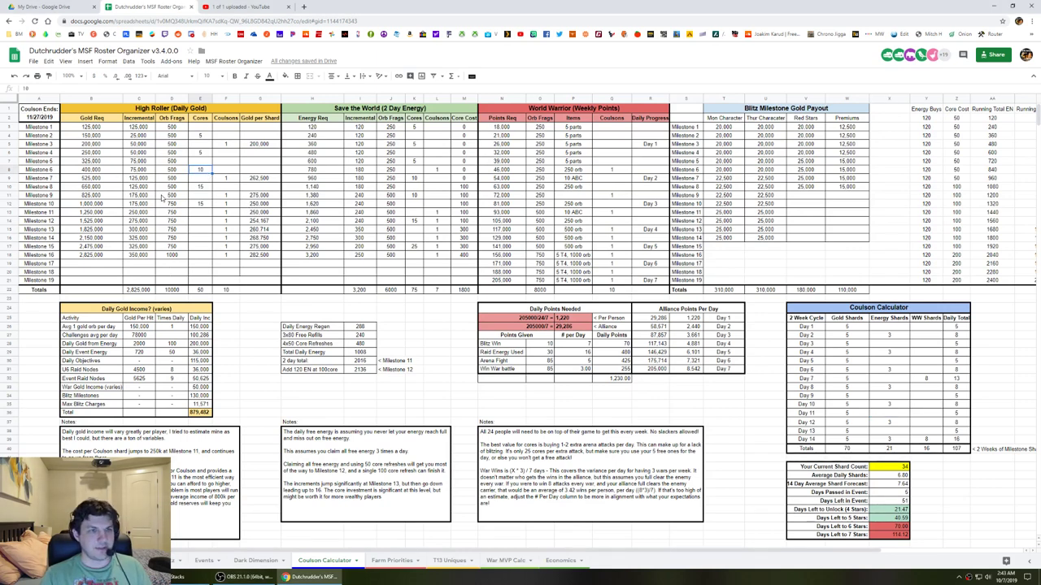
{"action": "left_click", "coordinate": [35, 121]}
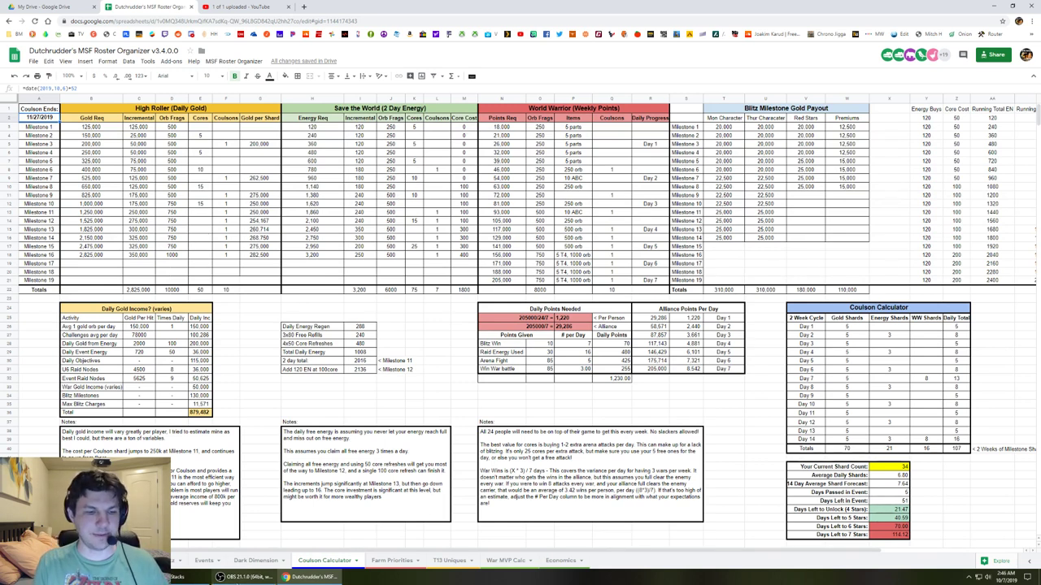
{"action": "left_click", "coordinate": [248, 576]}
{"action": "left_click", "coordinate": [248, 576]}
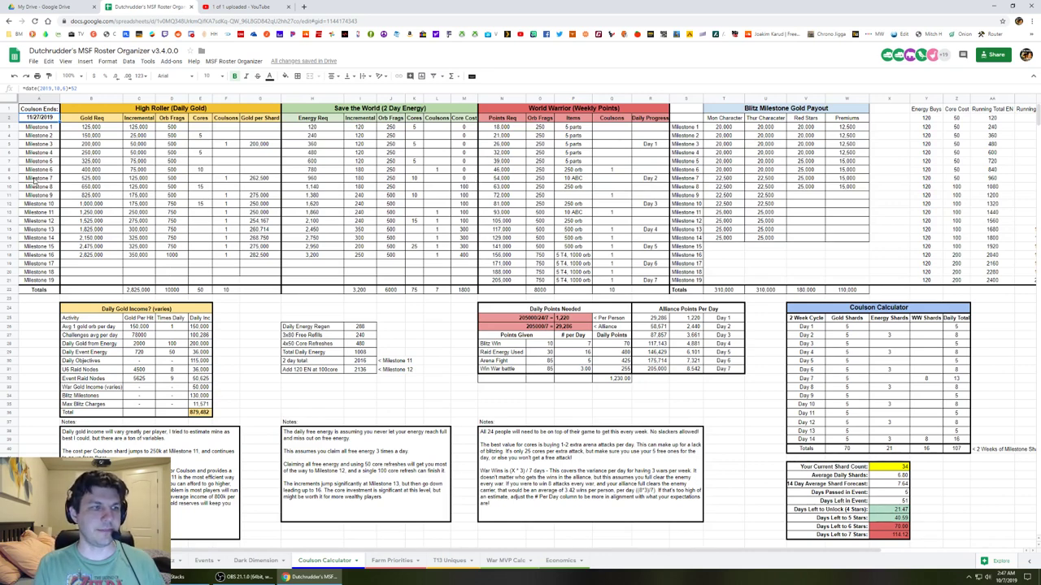
{"action": "left_click", "coordinate": [469, 188]}
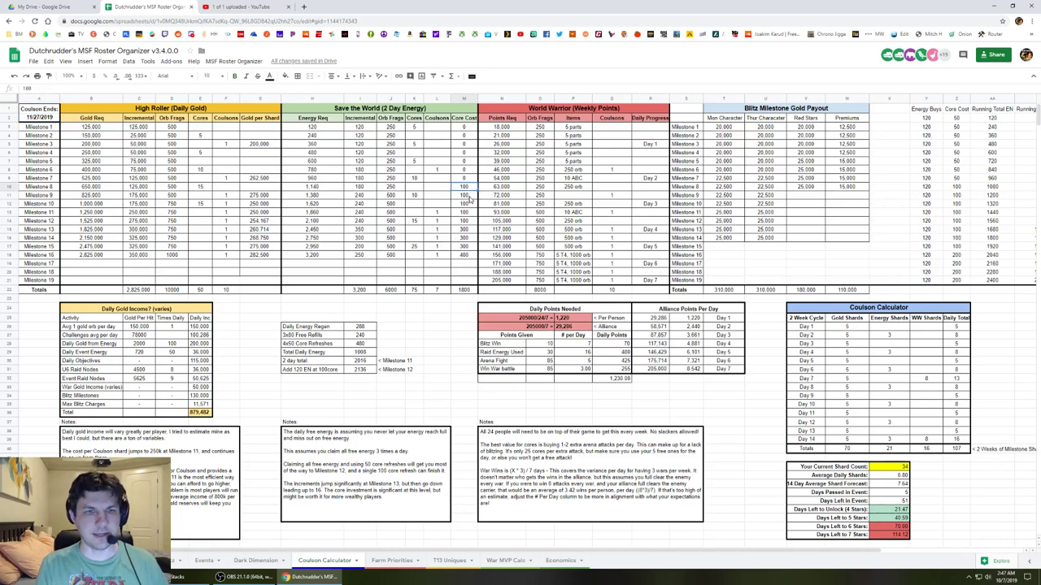
{"action": "left_click", "coordinate": [470, 205]}
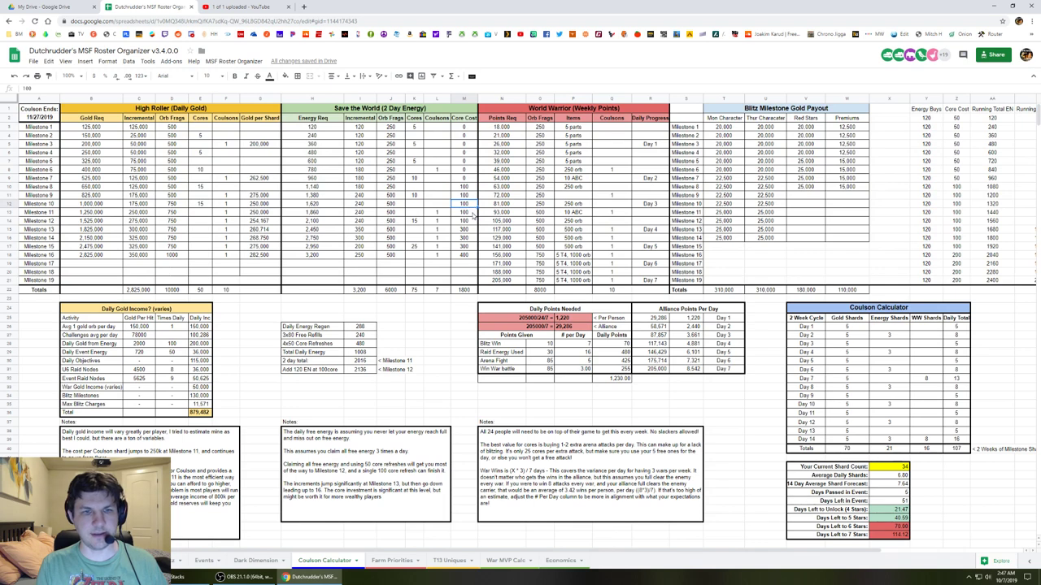
{"action": "left_click", "coordinate": [471, 212]}
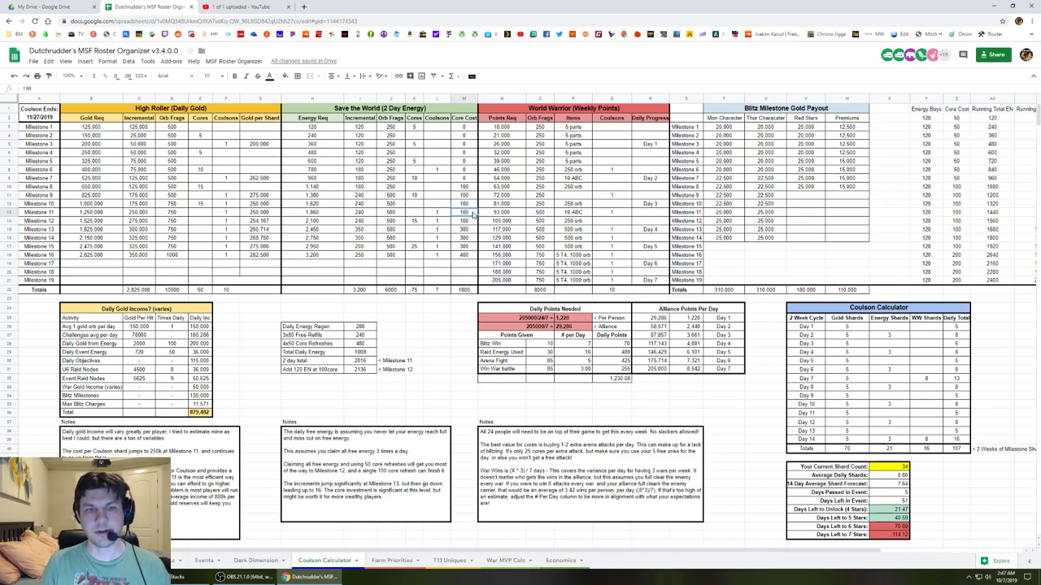
{"action": "left_click", "coordinate": [467, 221]}
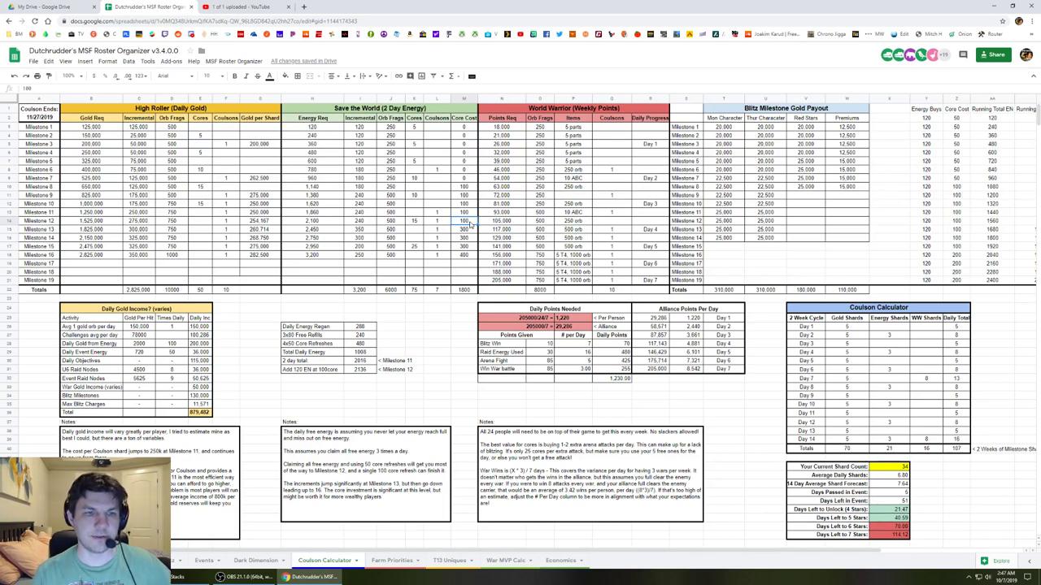
{"action": "left_click", "coordinate": [466, 231]}
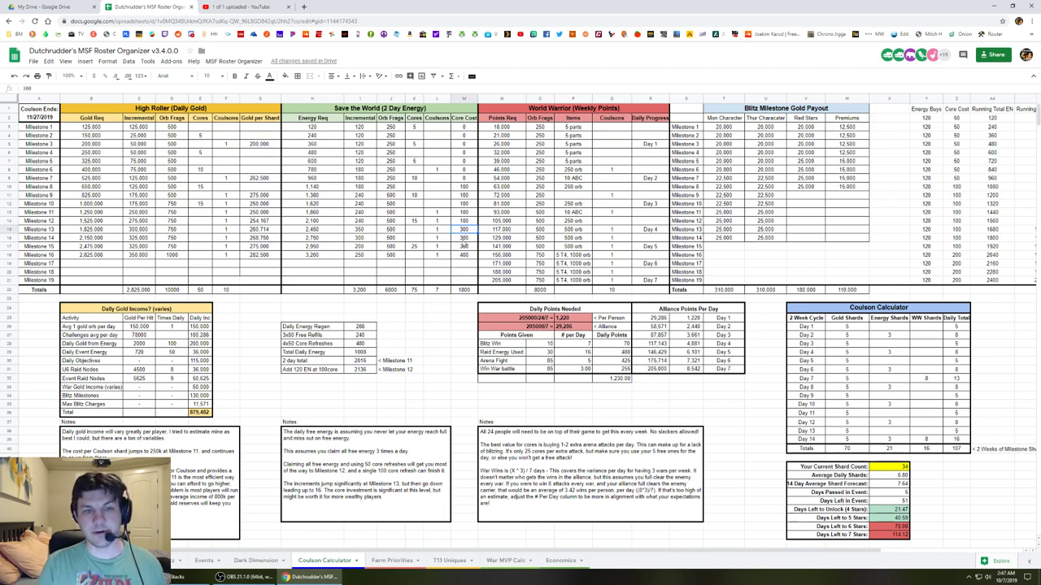
{"action": "left_click", "coordinate": [467, 237]}
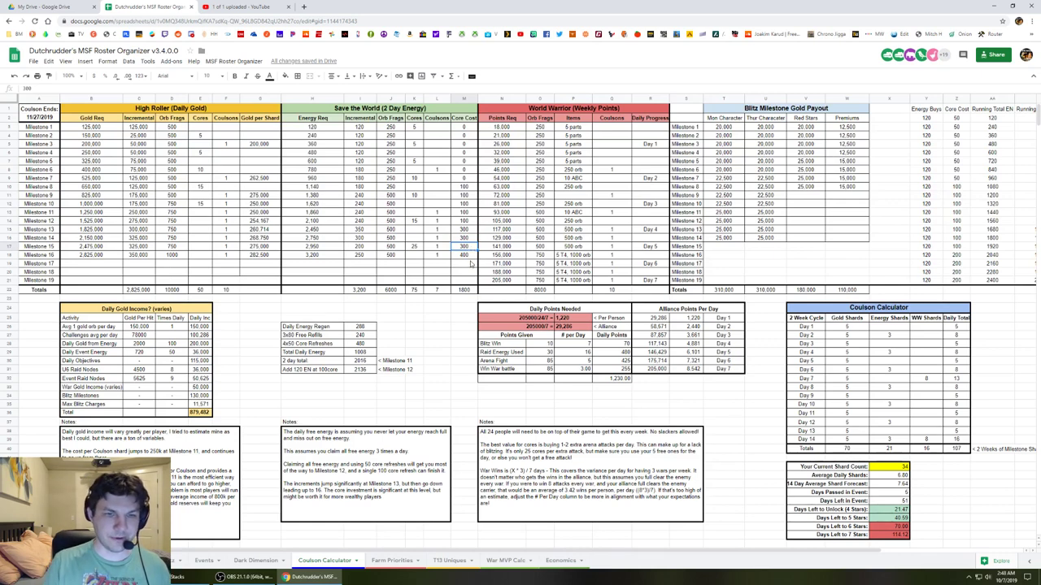
{"action": "left_click", "coordinate": [471, 257]}
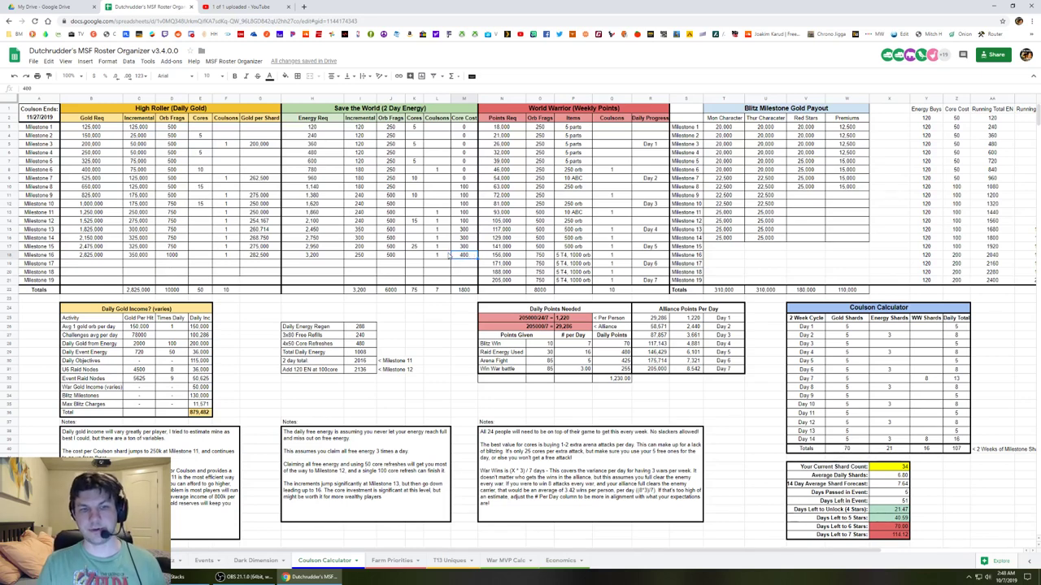
{"action": "left_click", "coordinate": [439, 239]}
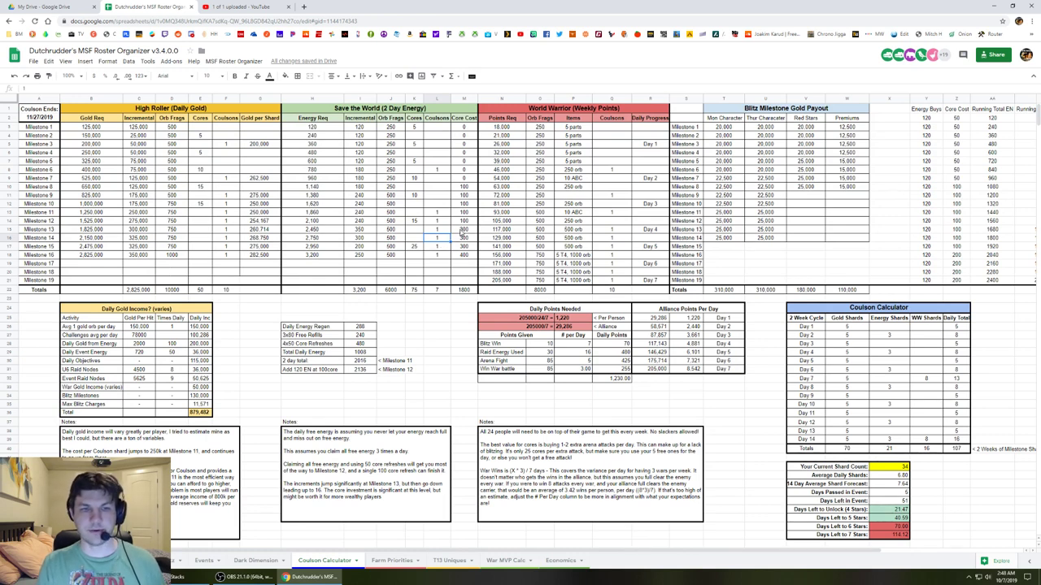
{"action": "left_click", "coordinate": [461, 233]}
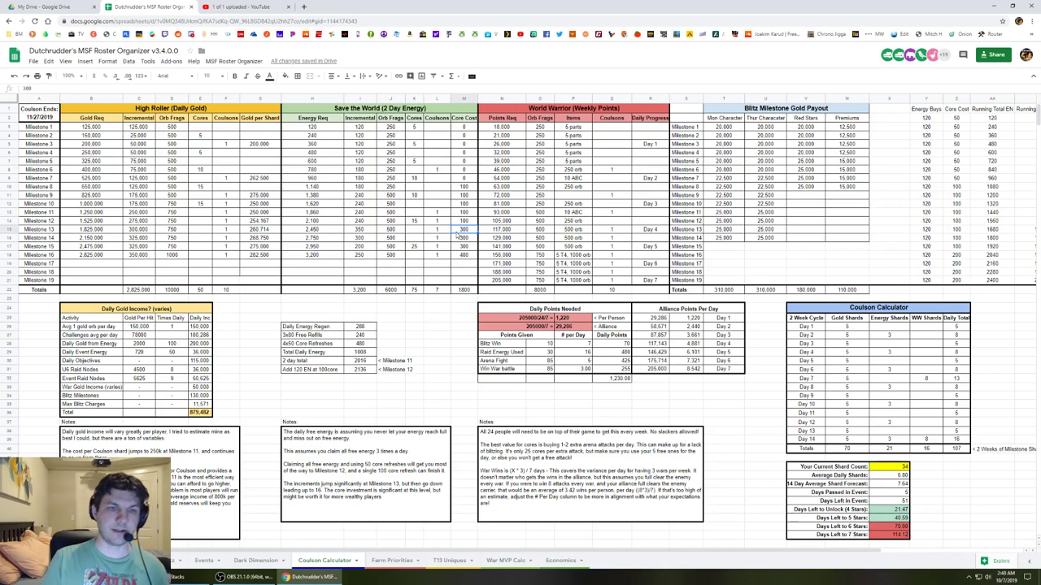
{"action": "left_click", "coordinate": [263, 221]}
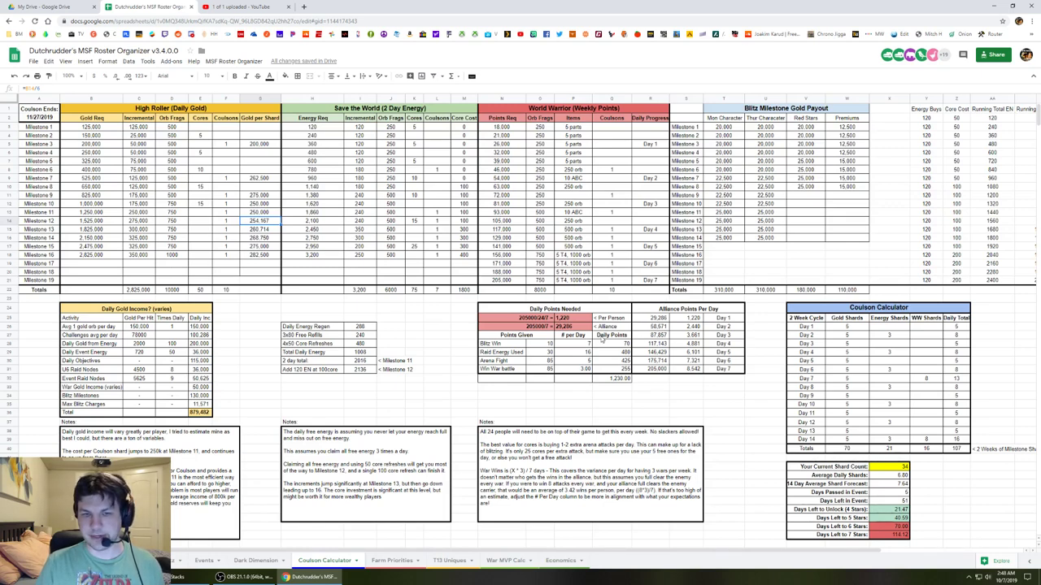
{"action": "left_click", "coordinate": [572, 322]}
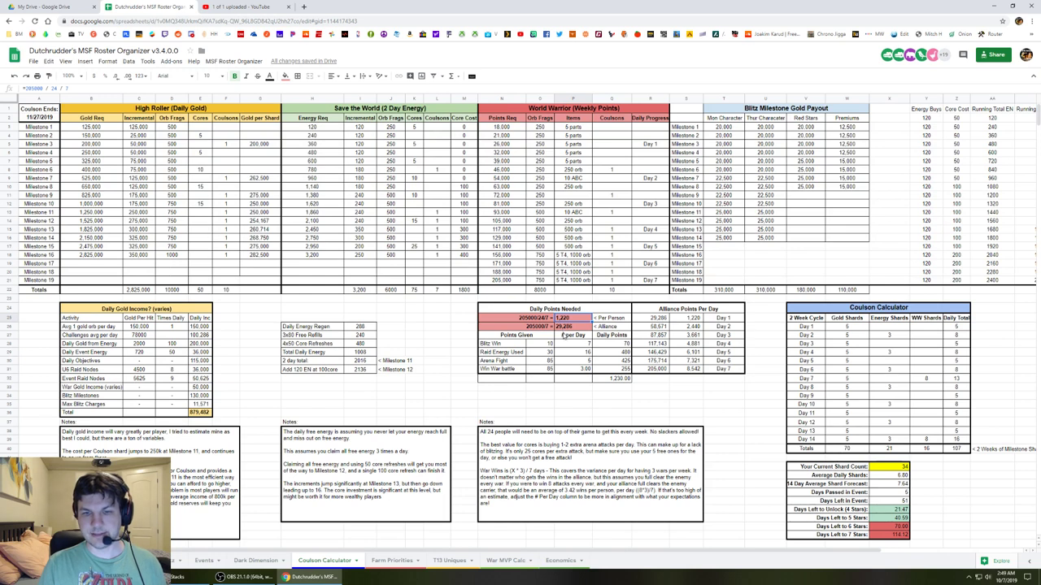
{"action": "left_click", "coordinate": [649, 147]}
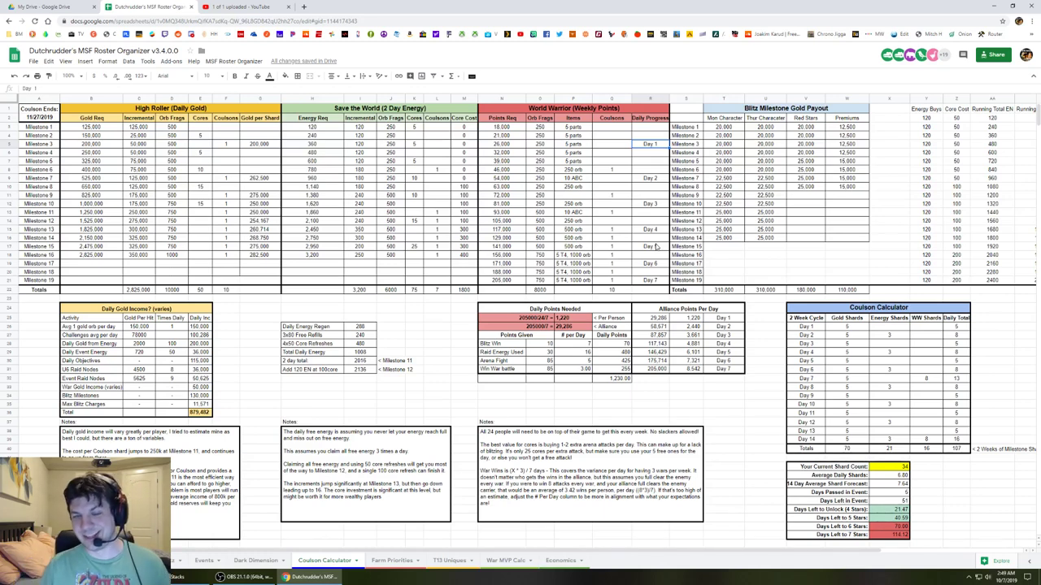
{"action": "left_click", "coordinate": [647, 280]}
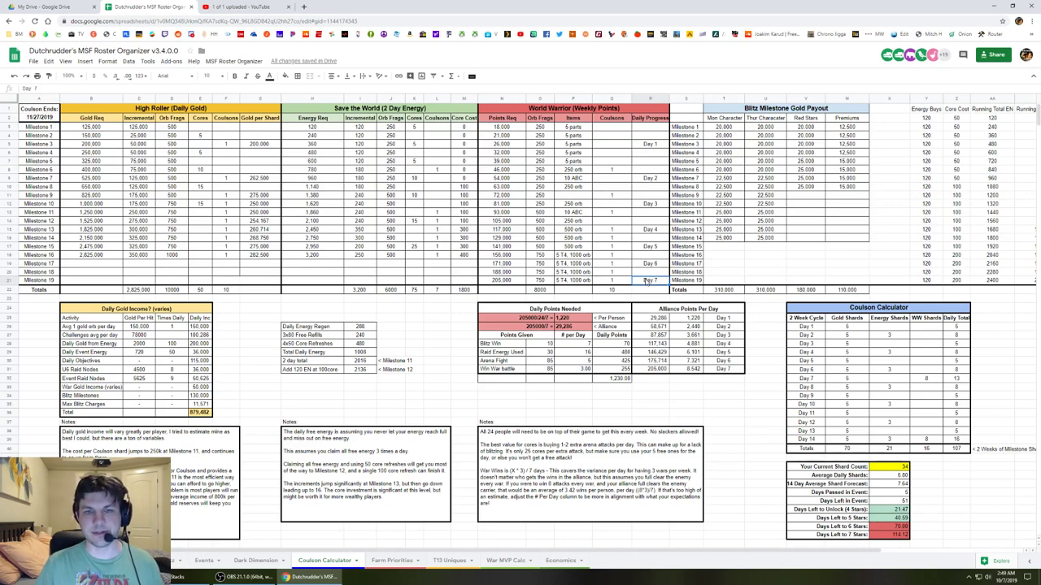
{"action": "left_click", "coordinate": [582, 321]}
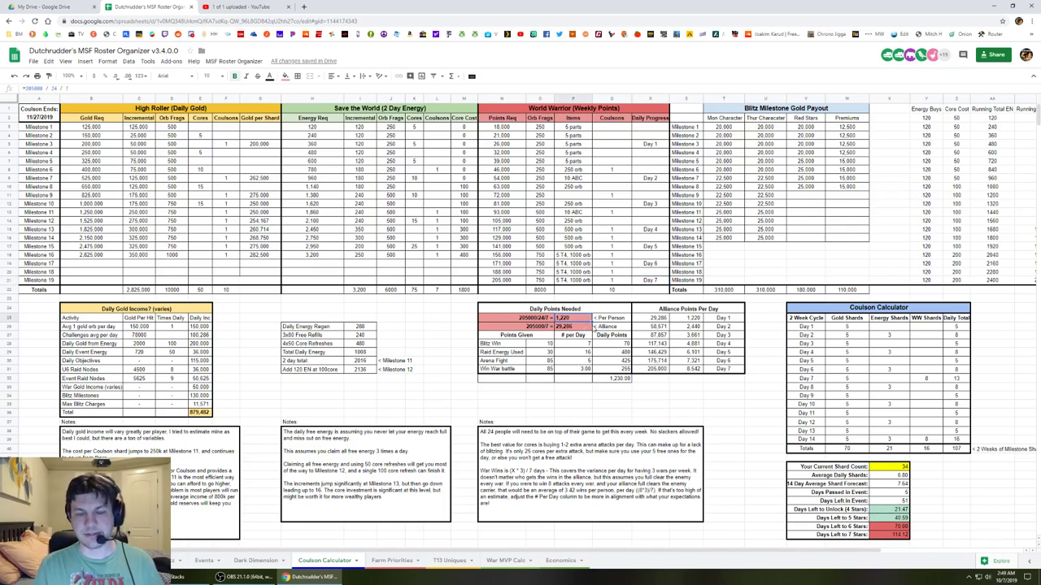
{"action": "left_click", "coordinate": [652, 369]}
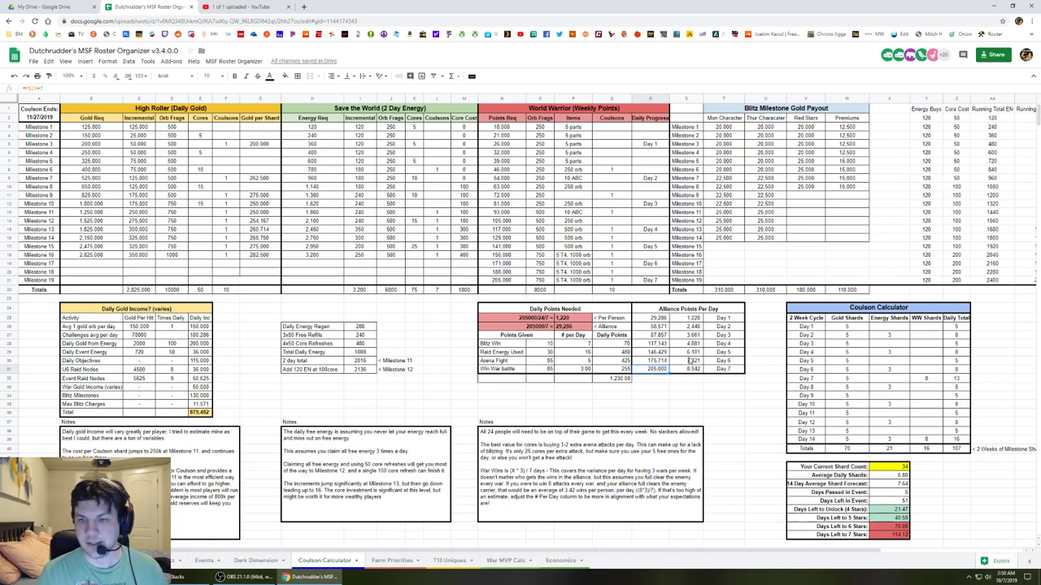
{"action": "scroll", "coordinate": [643, 439], "scroll_direction": "down", "scroll_amount": 2}
{"action": "scroll", "coordinate": [569, 554], "scroll_direction": "right", "scroll_amount": 2}
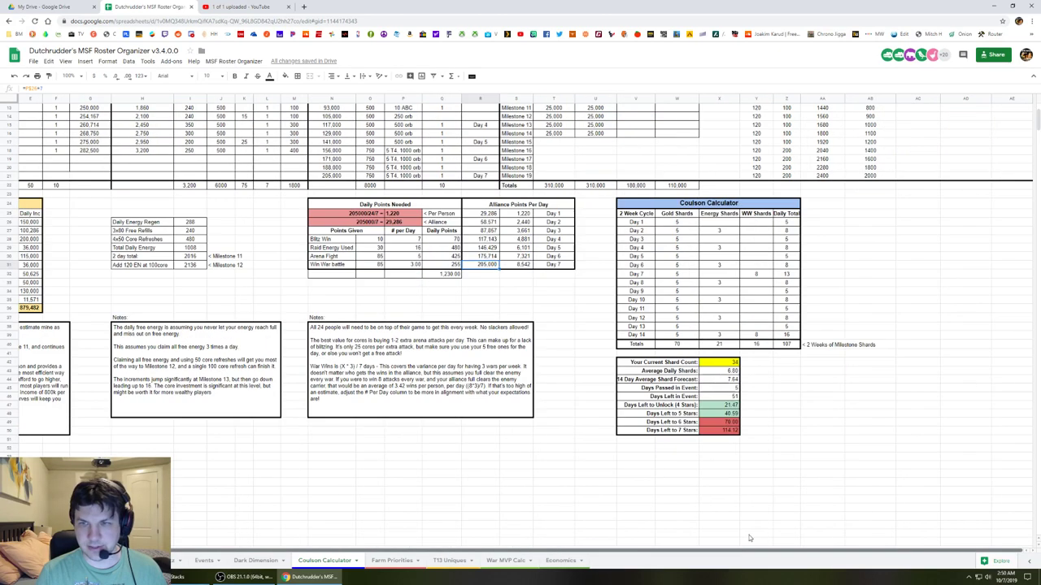
{"action": "left_click", "coordinate": [244, 576]}
{"action": "left_click", "coordinate": [244, 577]}
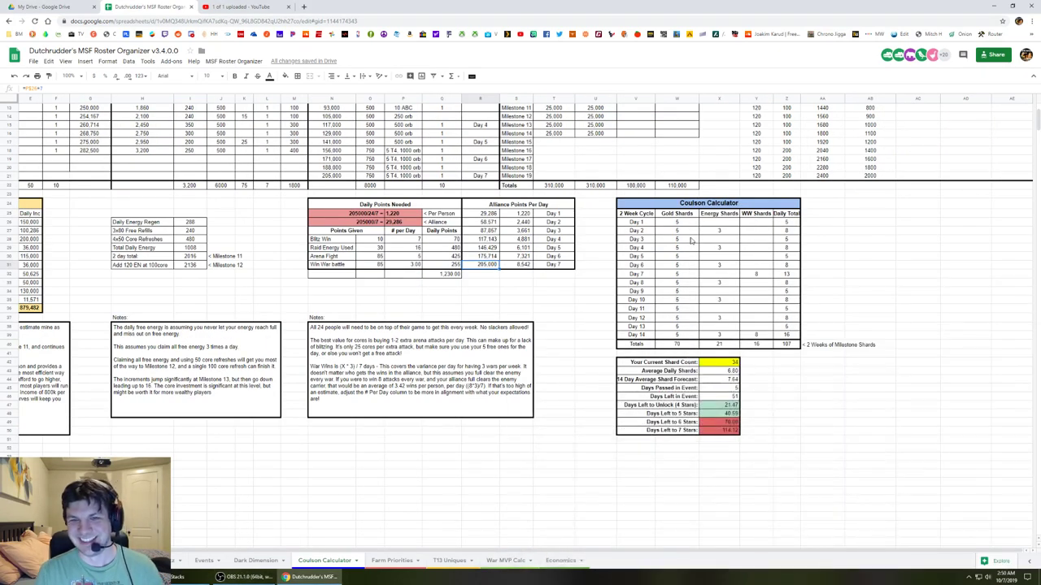
{"action": "left_click", "coordinate": [639, 215]}
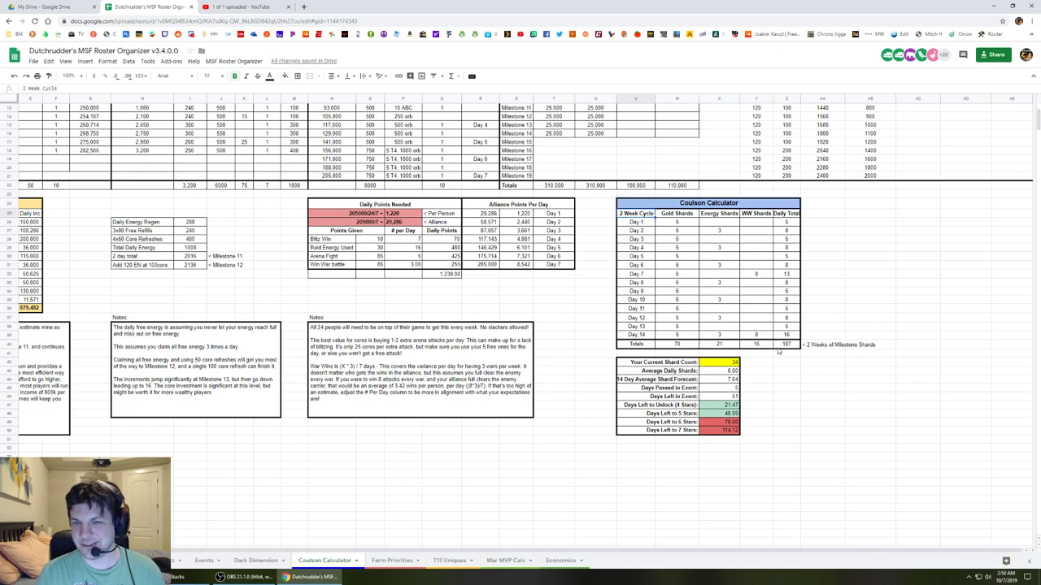
{"action": "left_click", "coordinate": [825, 382]}
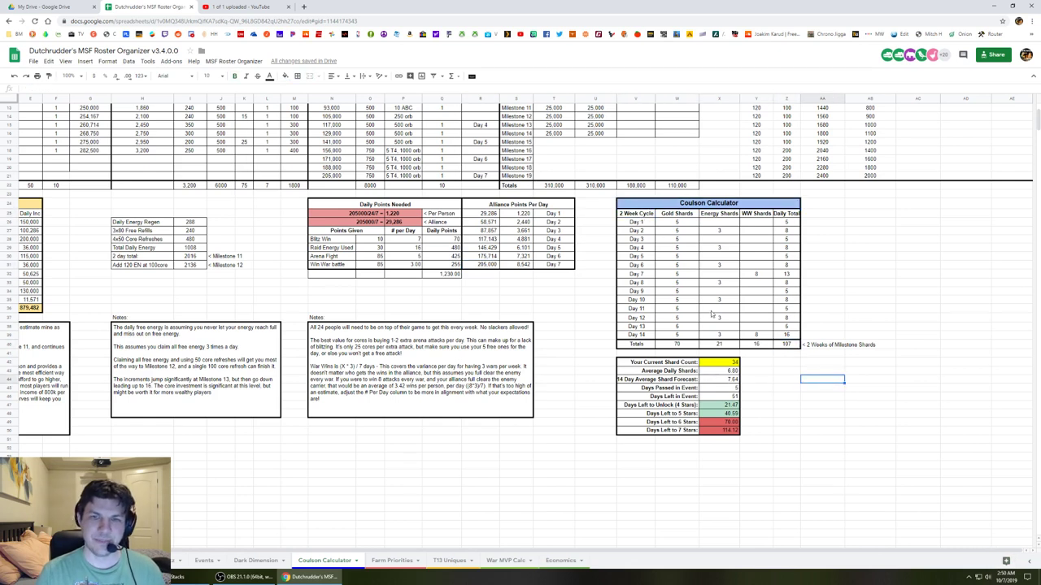
{"action": "left_click", "coordinate": [687, 216]}
{"action": "left_click", "coordinate": [818, 213]}
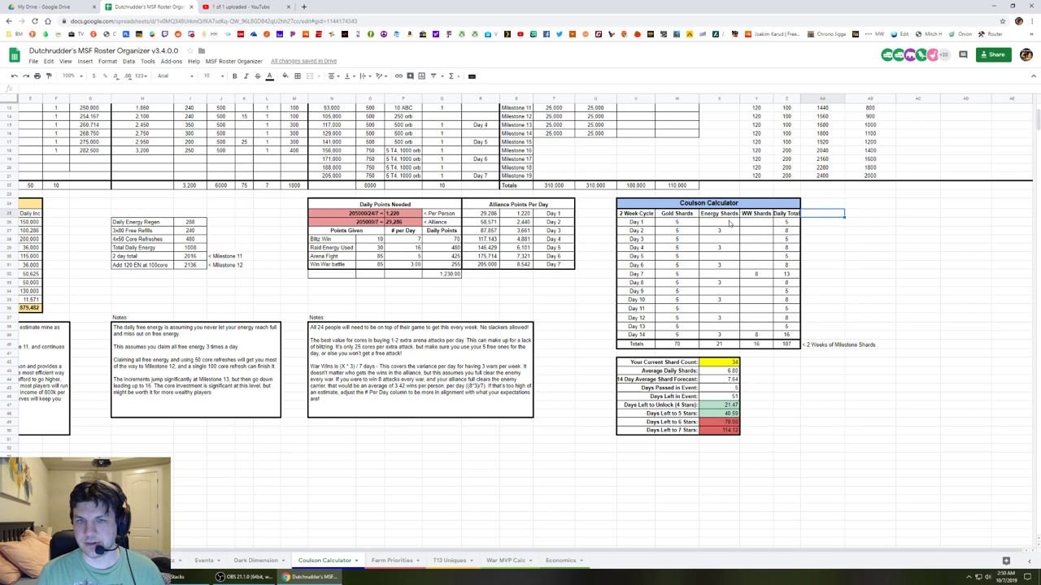
{"action": "left_click", "coordinate": [685, 226]}
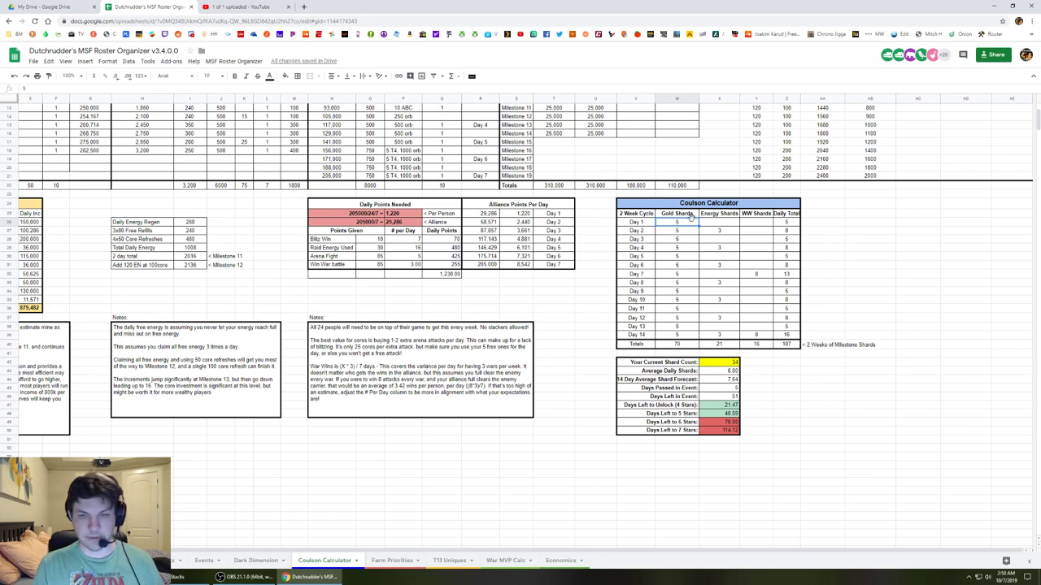
{"action": "type", "text": "1"}
{"action": "left_click", "coordinate": [684, 241]}
{"action": "type", "text": "1"}
{"action": "left_click", "coordinate": [685, 257]}
{"action": "type", "text": "1"}
{"action": "key", "text": "Return"}
{"action": "left_click", "coordinate": [680, 277]}
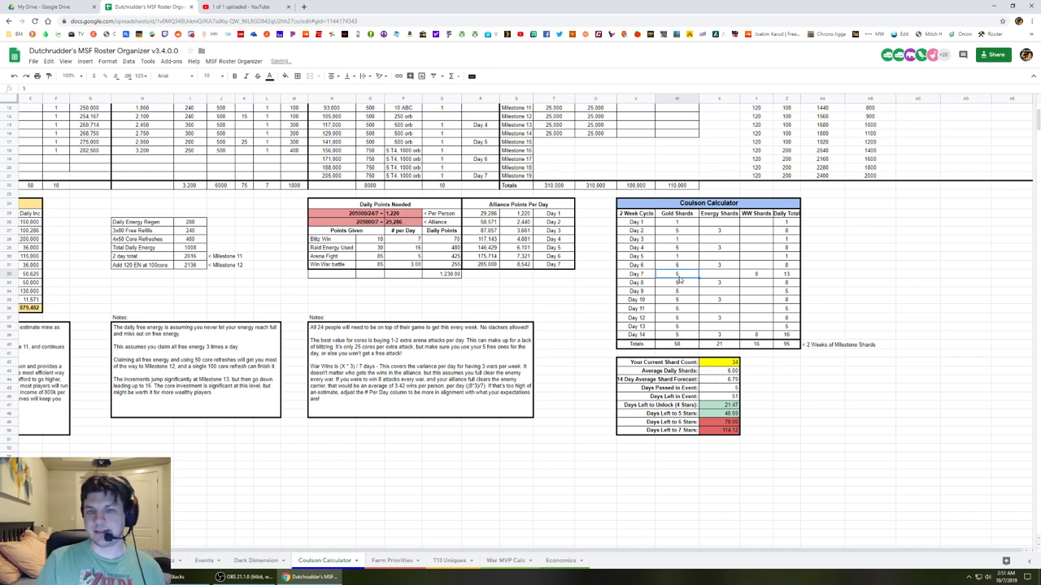
{"action": "left_click", "coordinate": [680, 256]}
{"action": "type", "text": "5"}
{"action": "left_click", "coordinate": [680, 222]}
{"action": "type", "text": "5"}
{"action": "left_click", "coordinate": [683, 239]}
{"action": "type", "text": "5"}
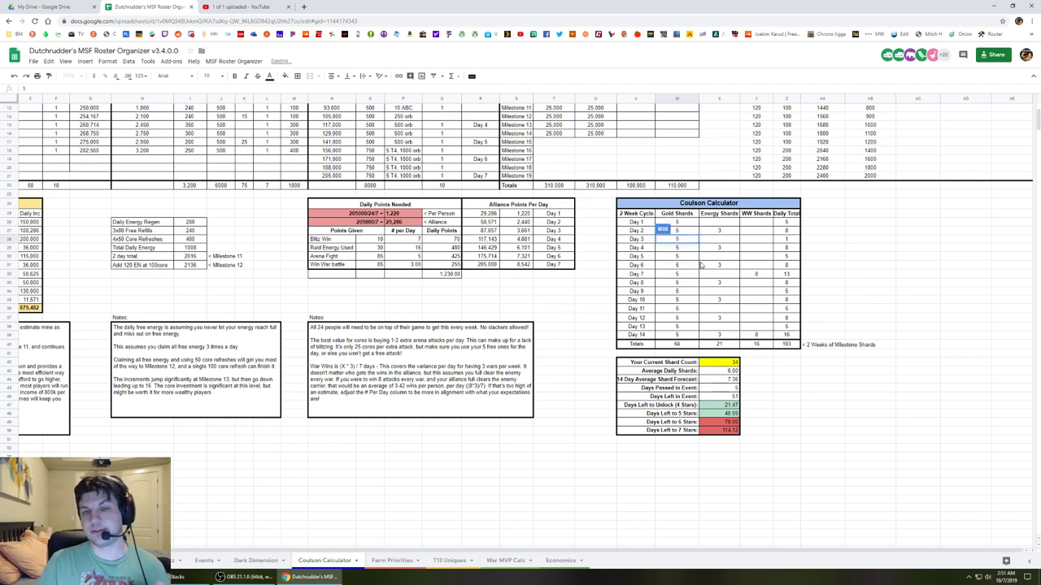
{"action": "left_click", "coordinate": [815, 267]}
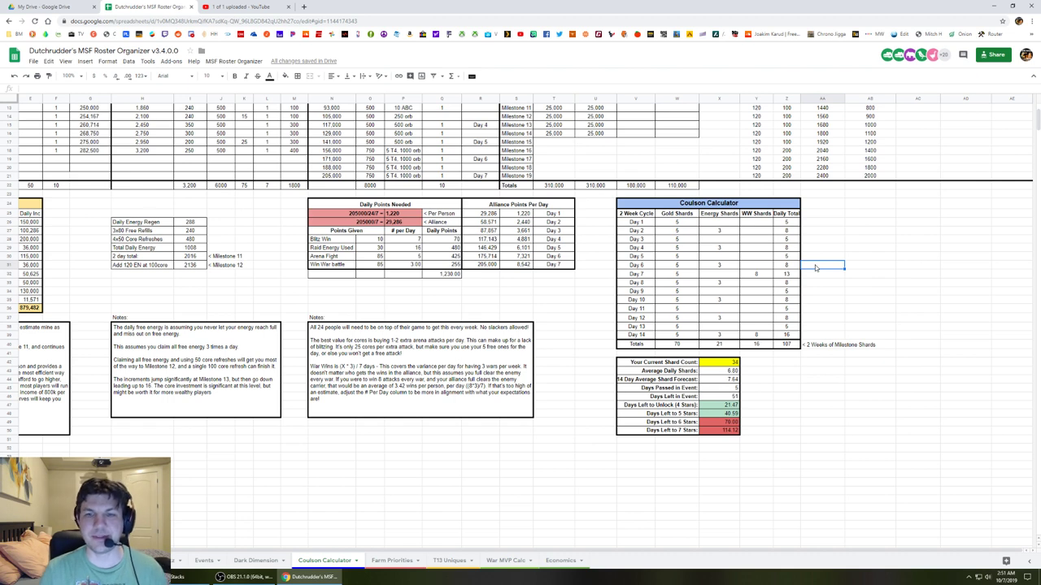
{"action": "left_click", "coordinate": [727, 231]}
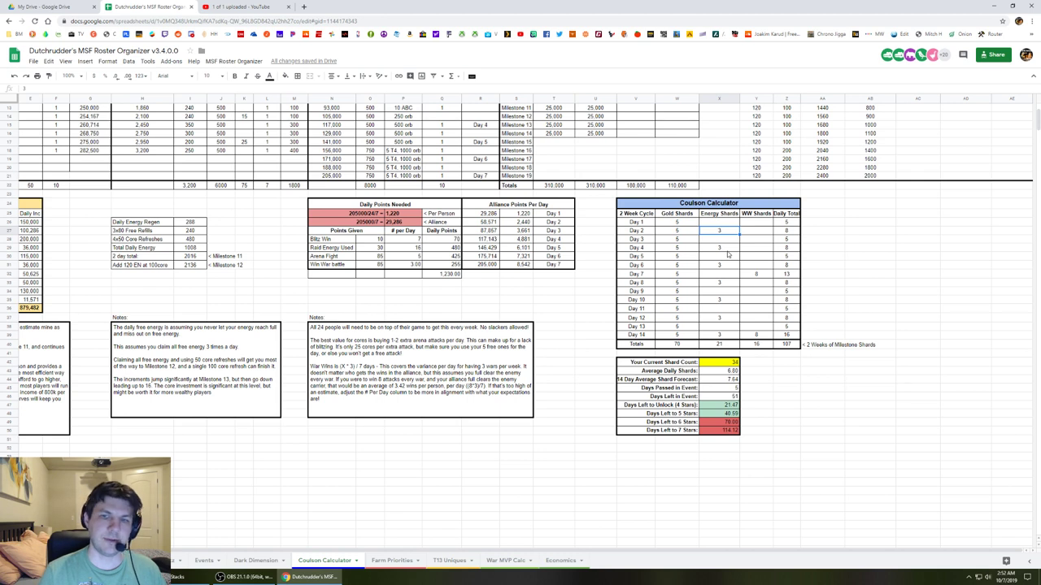
{"action": "left_click", "coordinate": [762, 276]}
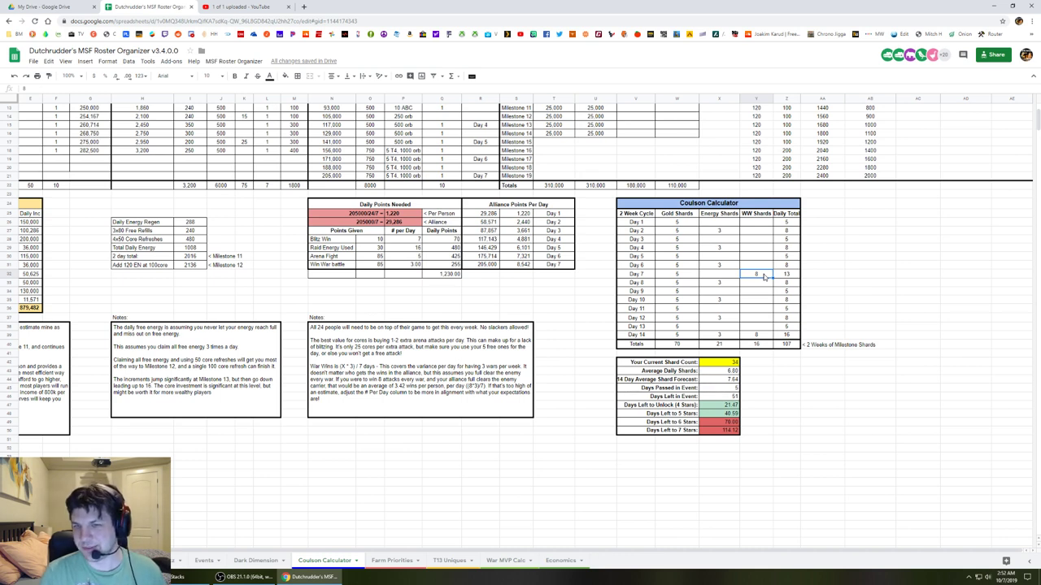
{"action": "left_click", "coordinate": [793, 346]}
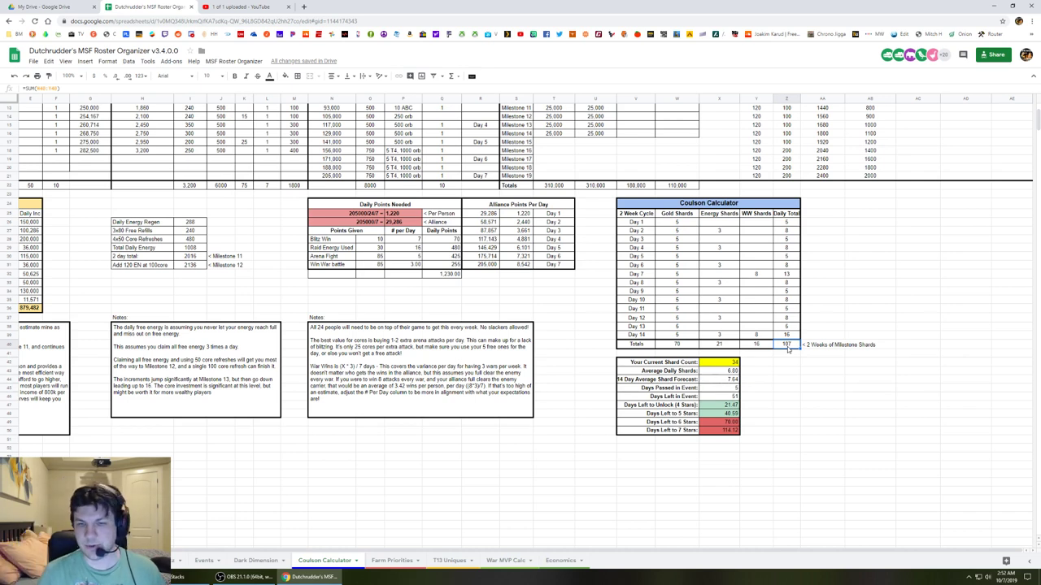
{"action": "left_click", "coordinate": [721, 365]}
{"action": "left_click", "coordinate": [730, 380]}
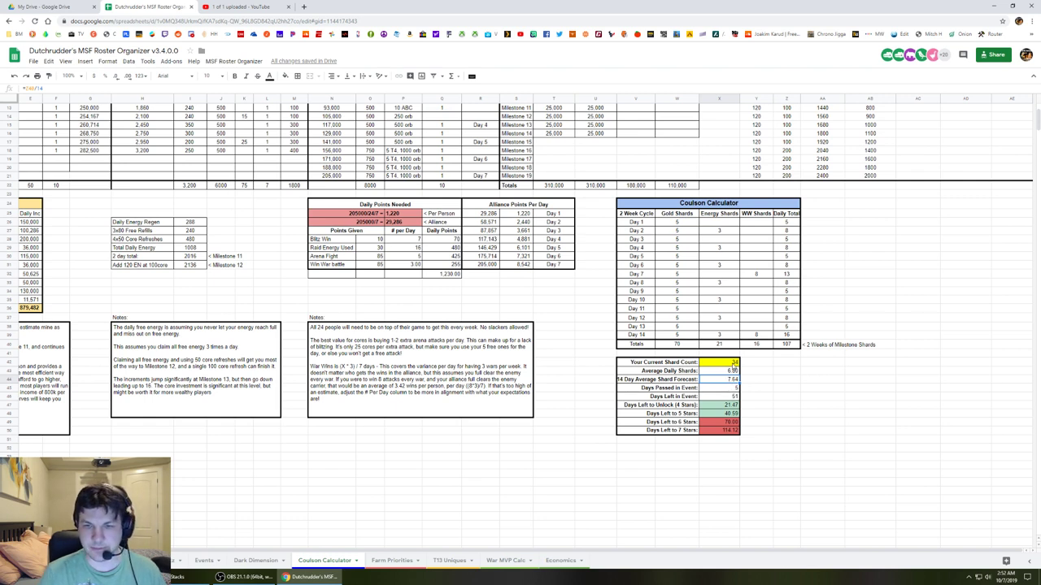
{"action": "left_click", "coordinate": [733, 365]}
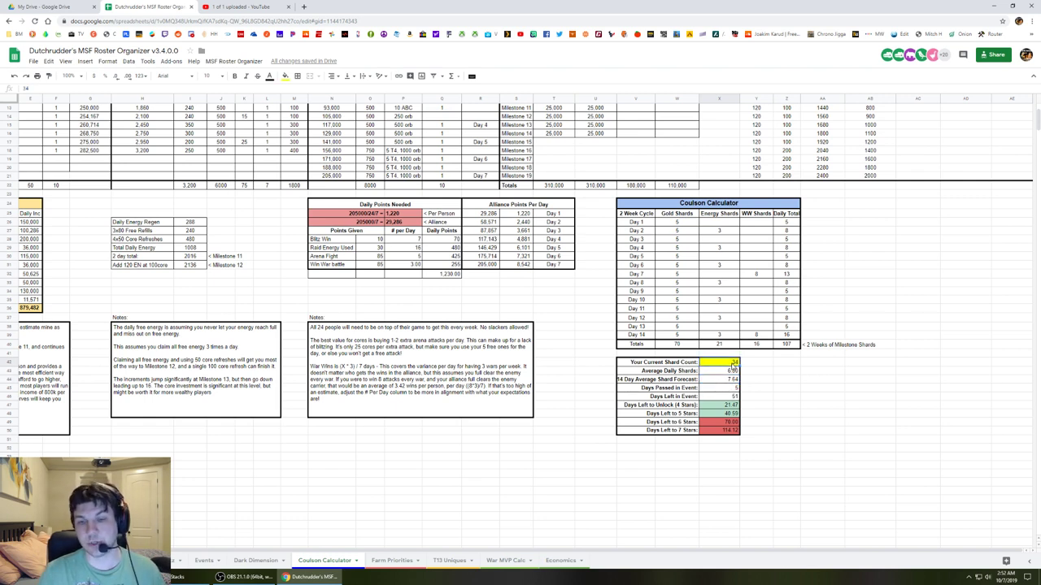
{"action": "left_click", "coordinate": [731, 371]}
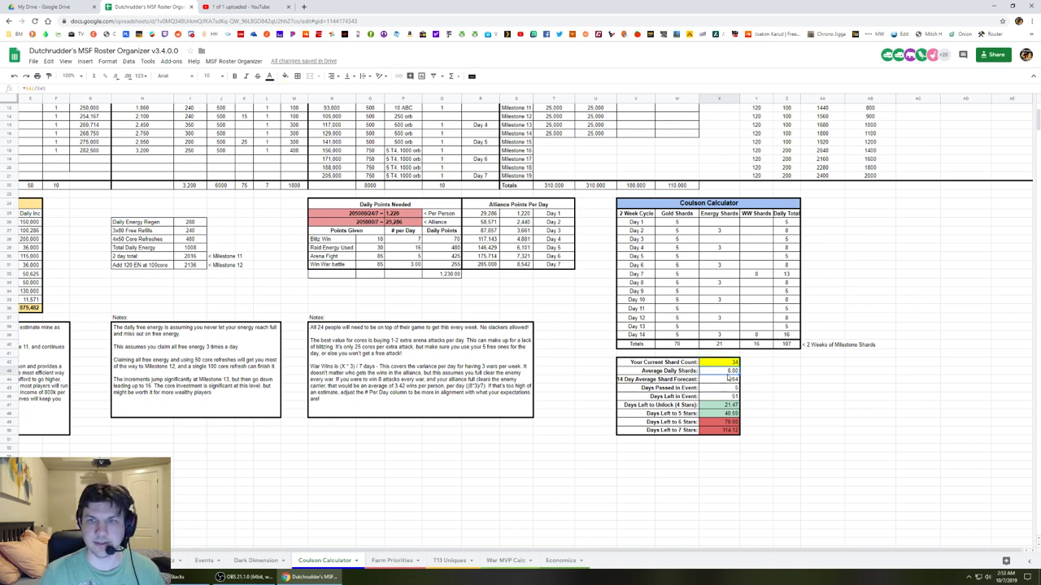
{"action": "left_click", "coordinate": [725, 388]}
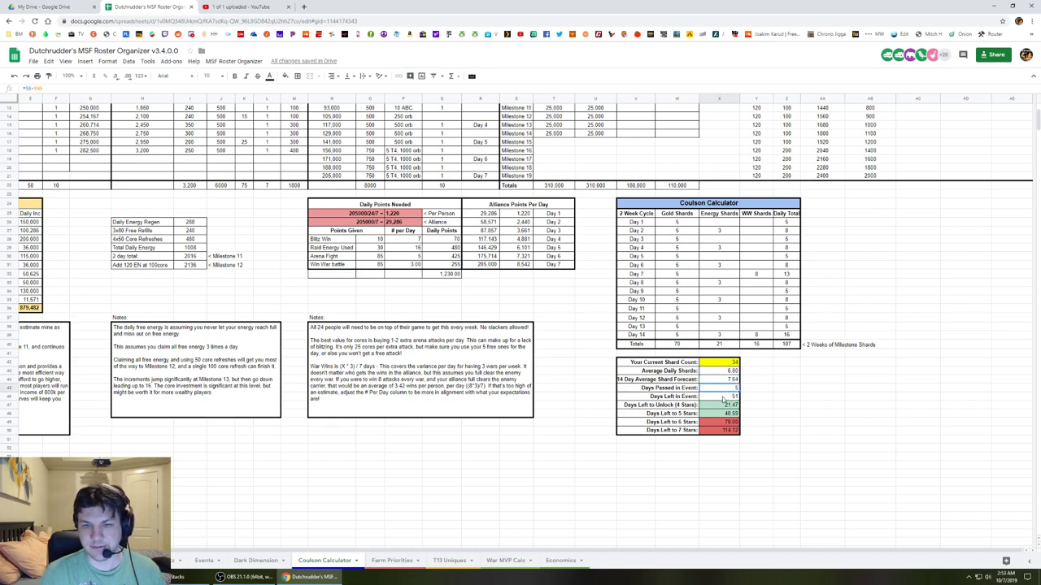
{"action": "left_click", "coordinate": [723, 396]}
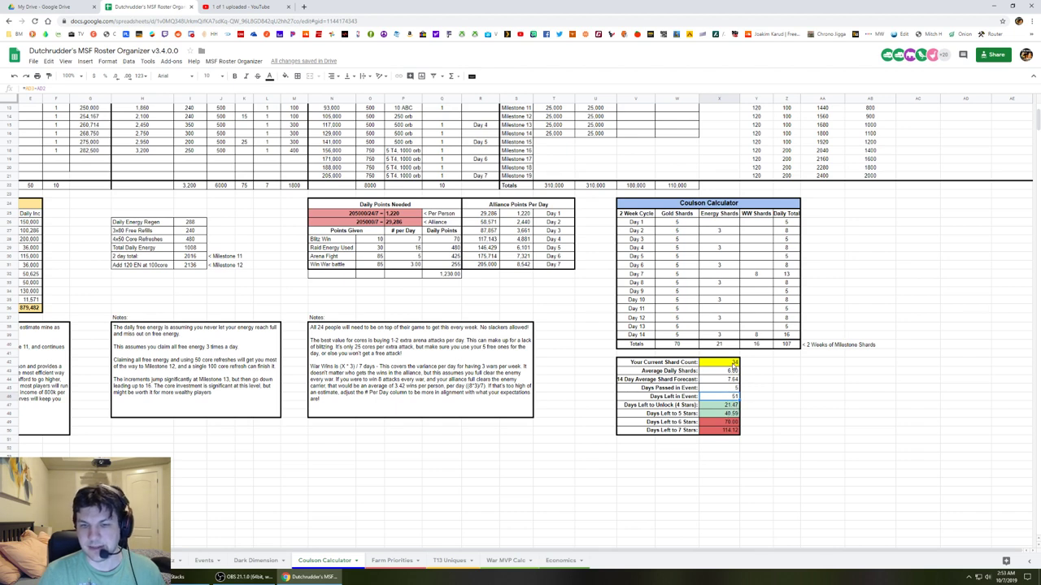
{"action": "left_click", "coordinate": [734, 363]}
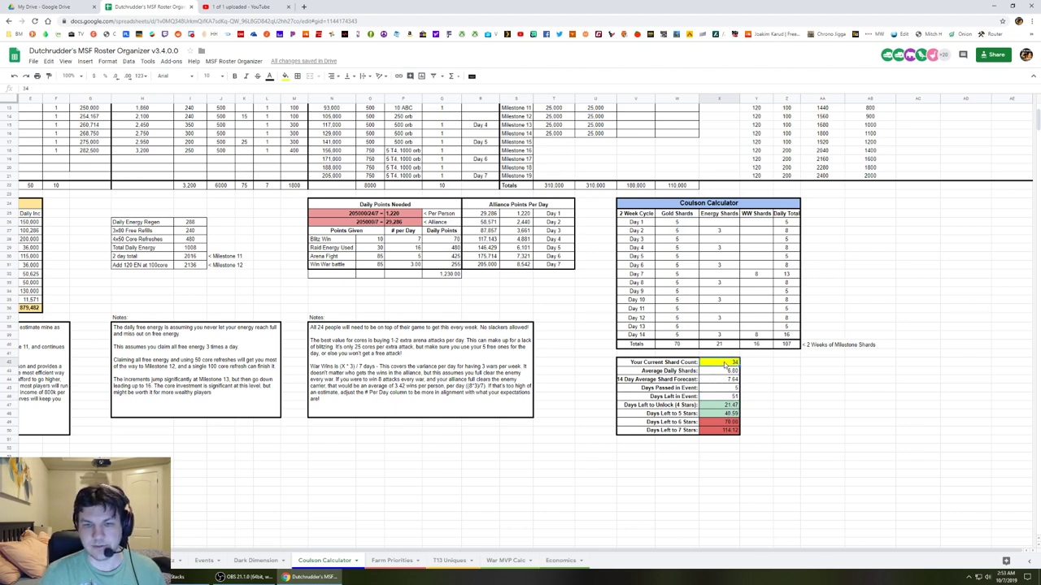
{"action": "left_click_drag", "start_coordinate": [677, 222], "coordinate": [764, 340]}
{"action": "left_click", "coordinate": [790, 344]}
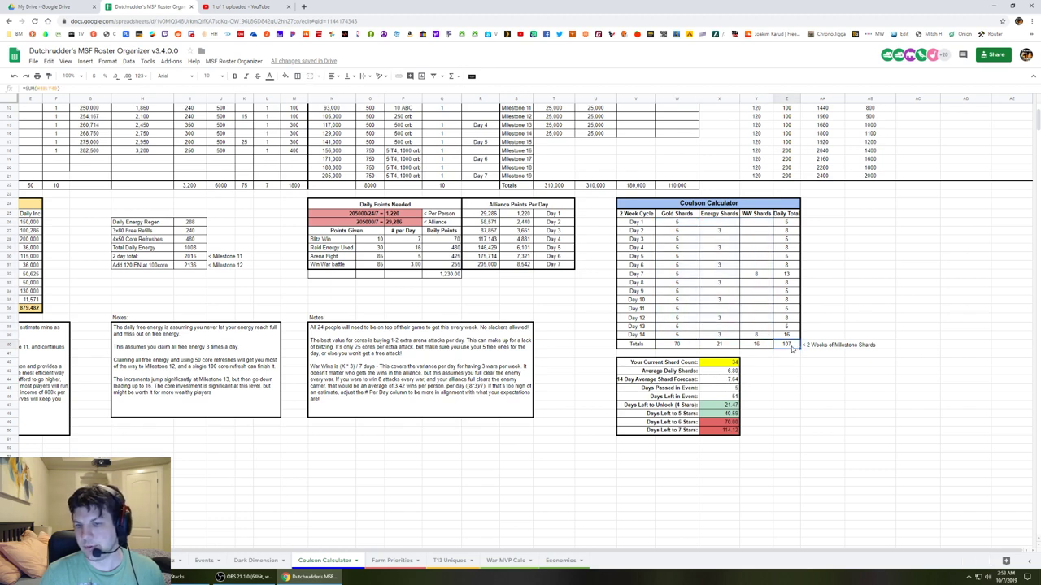
{"action": "left_click", "coordinate": [726, 405]}
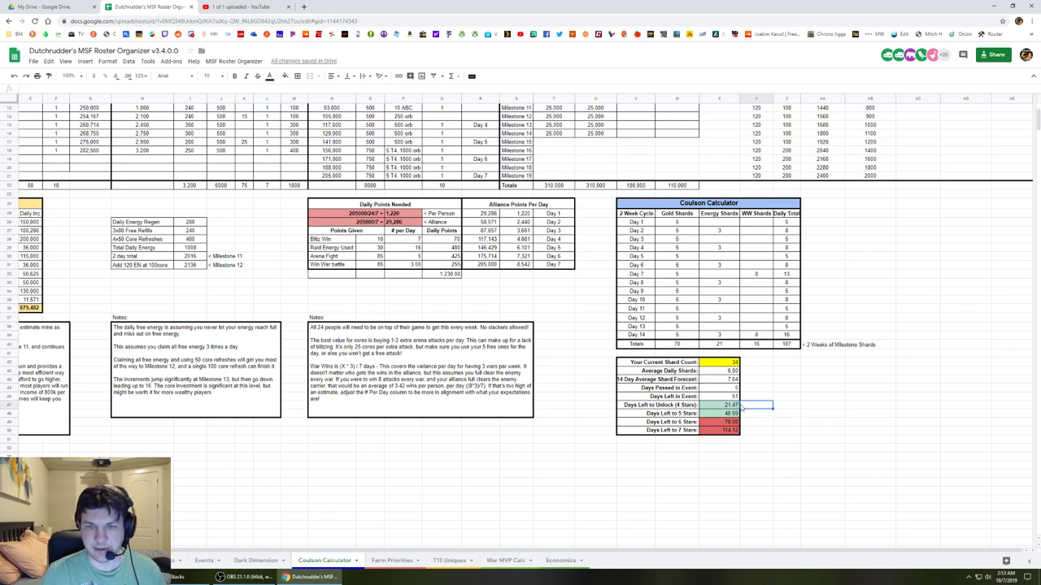
{"action": "left_click", "coordinate": [718, 414]}
{"action": "left_click", "coordinate": [730, 398]}
{"action": "left_click", "coordinate": [724, 406]}
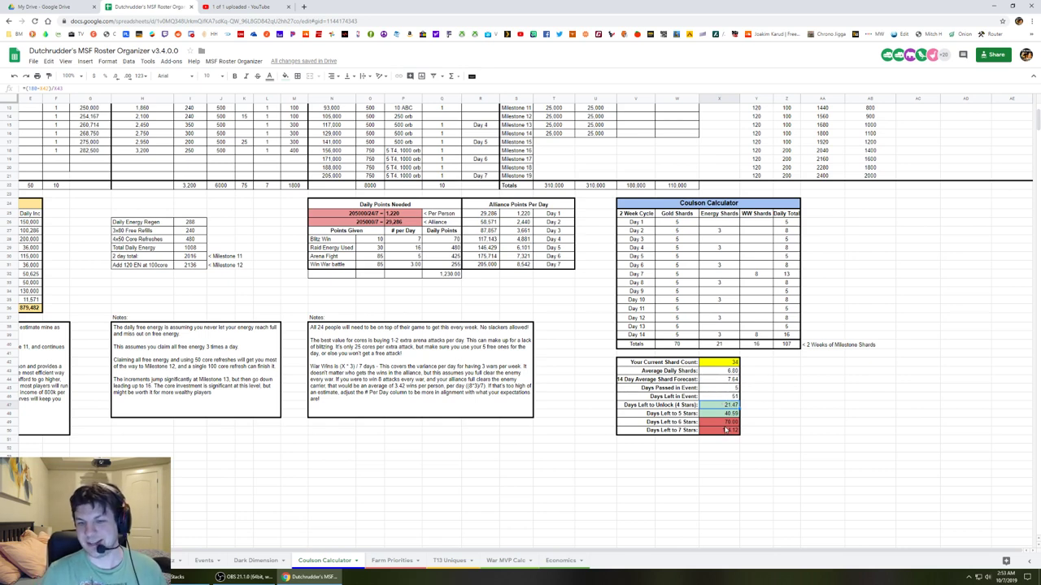
{"action": "left_click", "coordinate": [726, 422]}
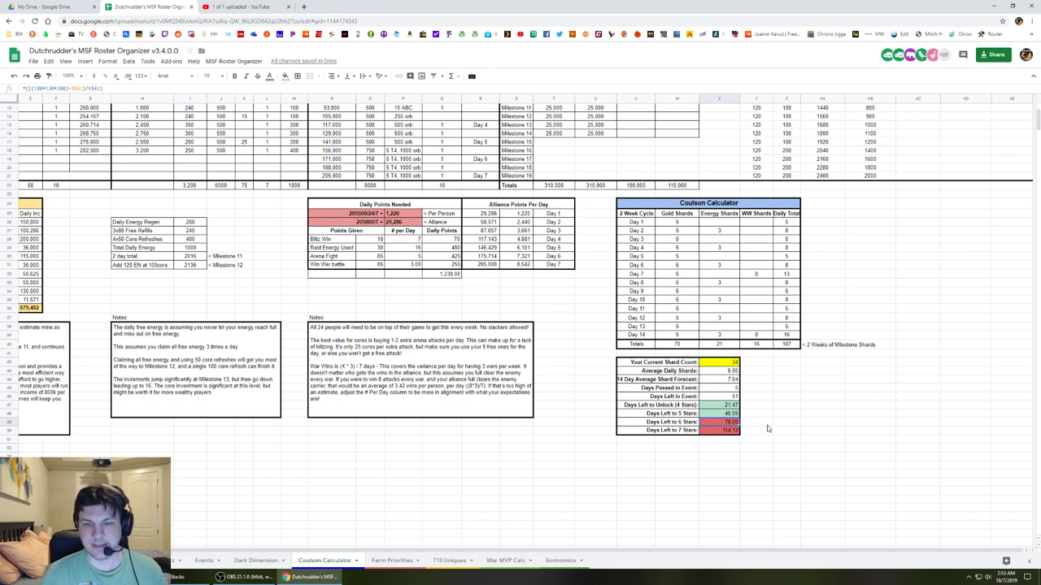
{"action": "left_click", "coordinate": [733, 395]}
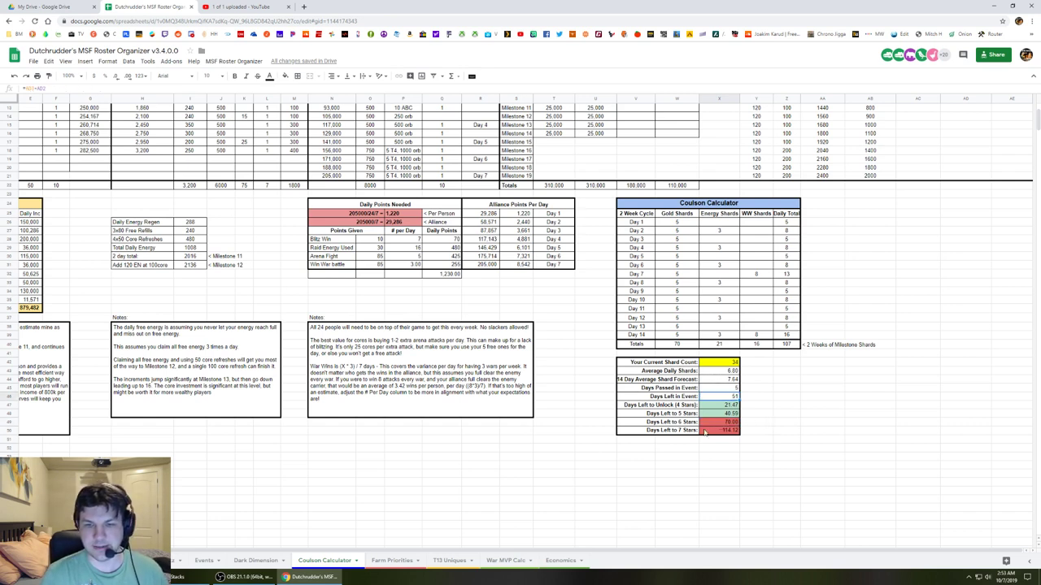
{"action": "left_click", "coordinate": [706, 423]}
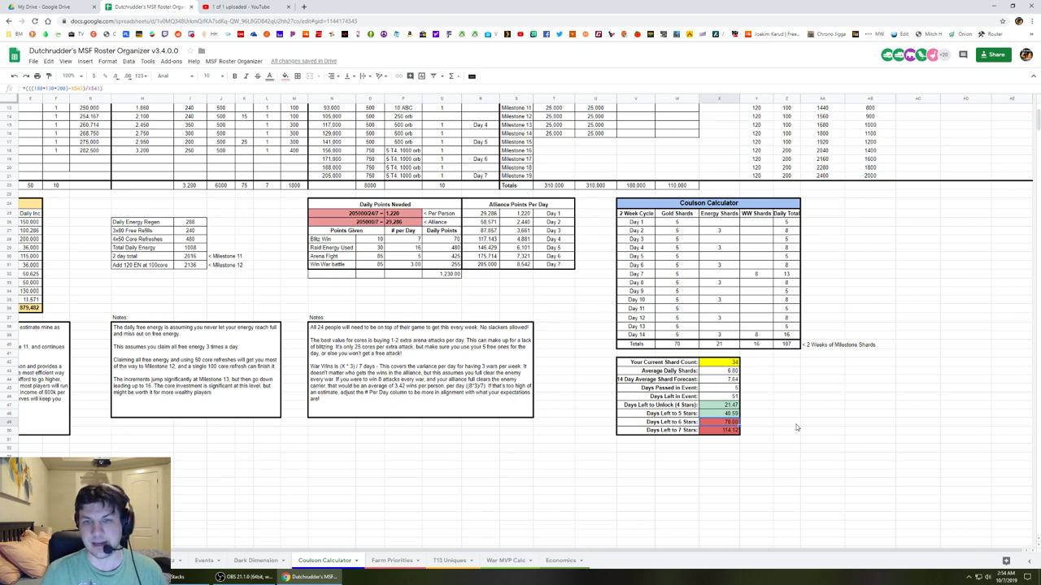
Enter 10 World Warrior shards for Day 7 and Day 14, then review the 14-day forecast.
{"action": "left_click", "coordinate": [761, 266]}
{"action": "key", "text": "Down"}
{"action": "type", "text": "10"}
{"action": "key", "text": "Return"}
{"action": "left_click", "coordinate": [756, 336]}
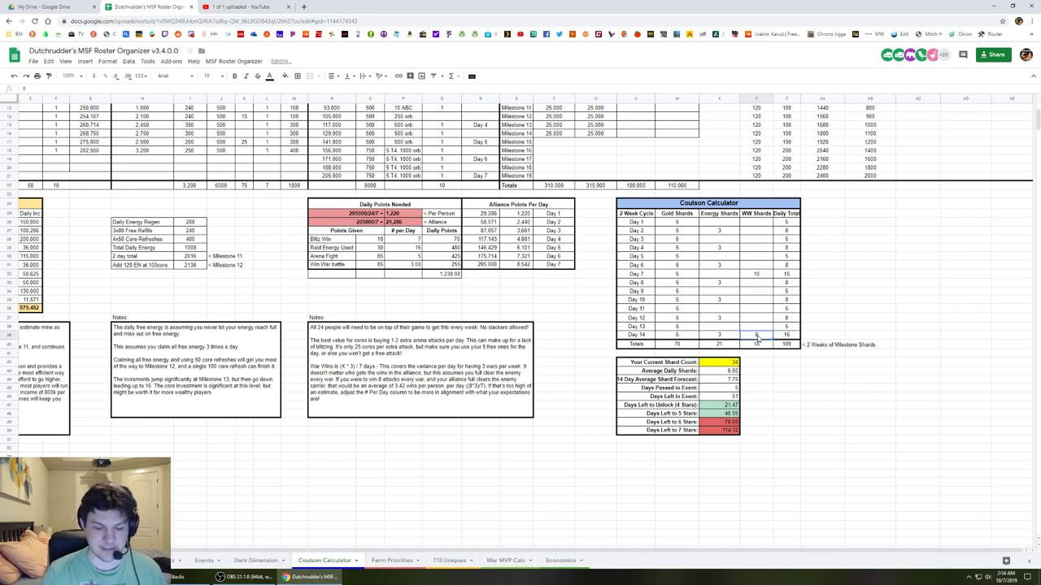
{"action": "type", "text": "10"}
{"action": "key", "text": "Return"}
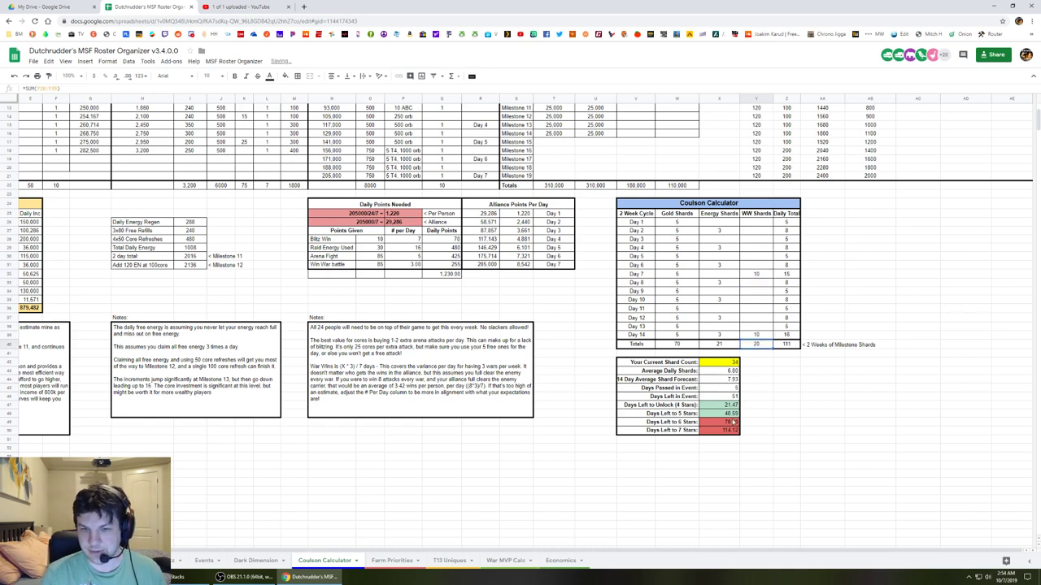
{"action": "left_click", "coordinate": [726, 363]}
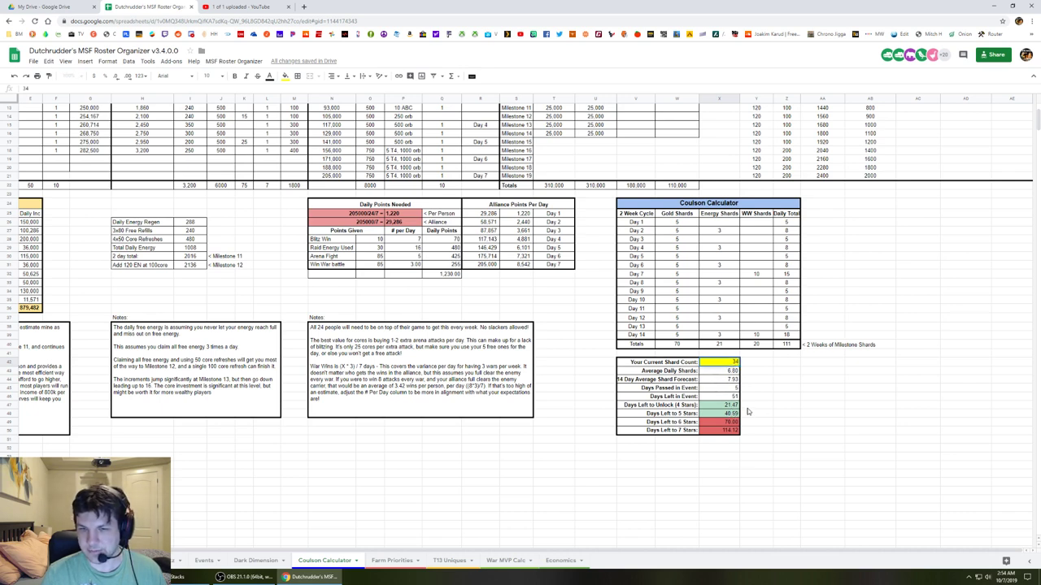
{"action": "left_click", "coordinate": [730, 380]}
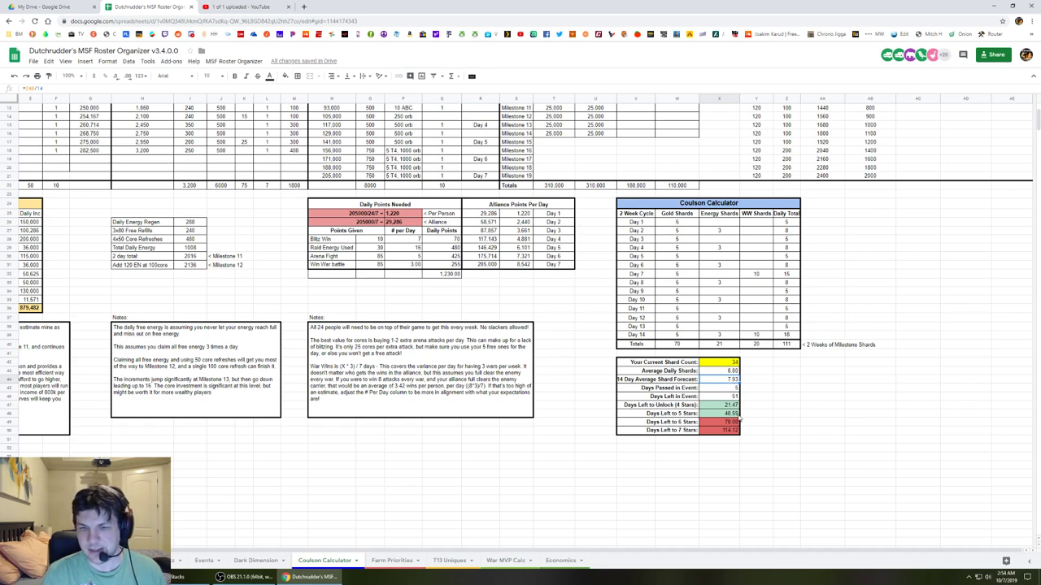
Try current shard counts of 40 and then 45 in the Current Shard Count cell.
{"action": "left_click", "coordinate": [730, 363]}
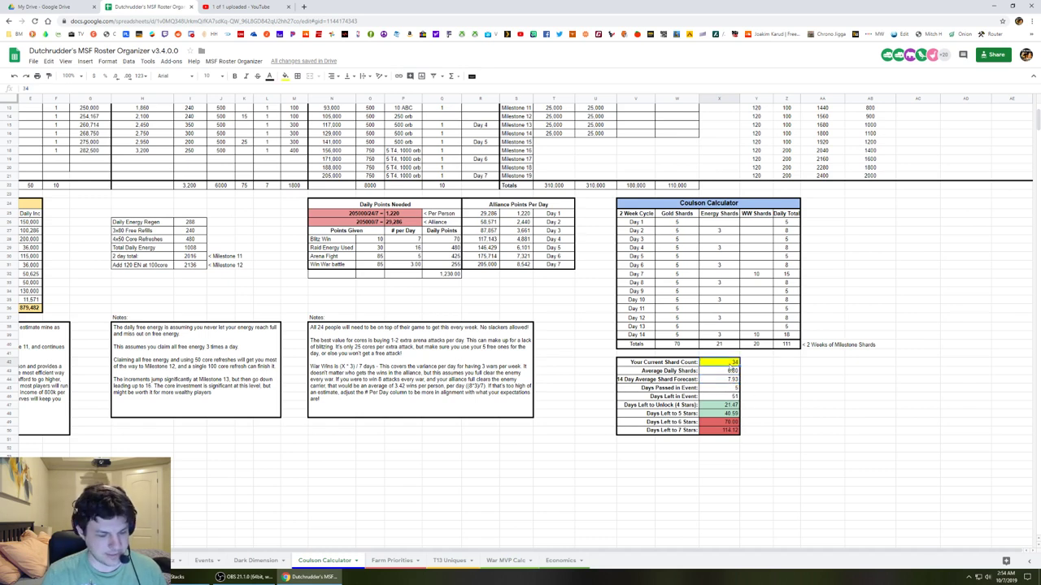
{"action": "type", "text": "40"}
{"action": "key", "text": "Return"}
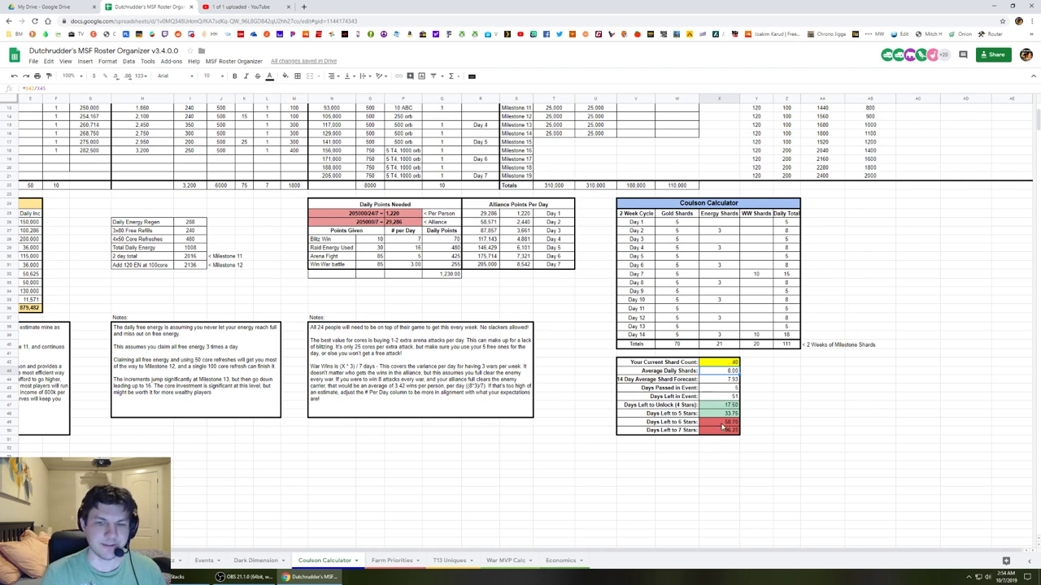
{"action": "left_click", "coordinate": [733, 363]}
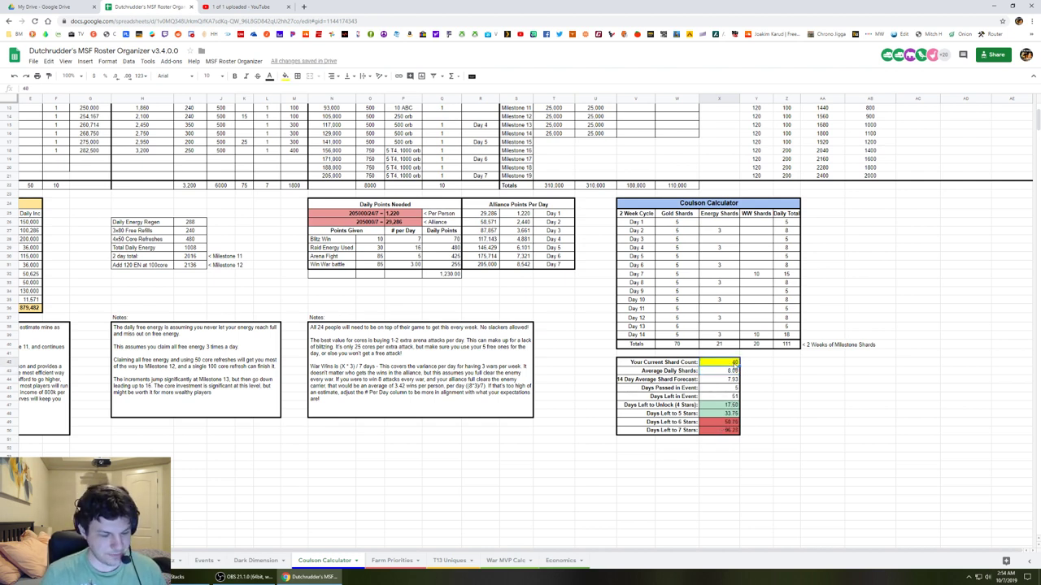
{"action": "type", "text": "40"}
{"action": "key", "text": "Return"}
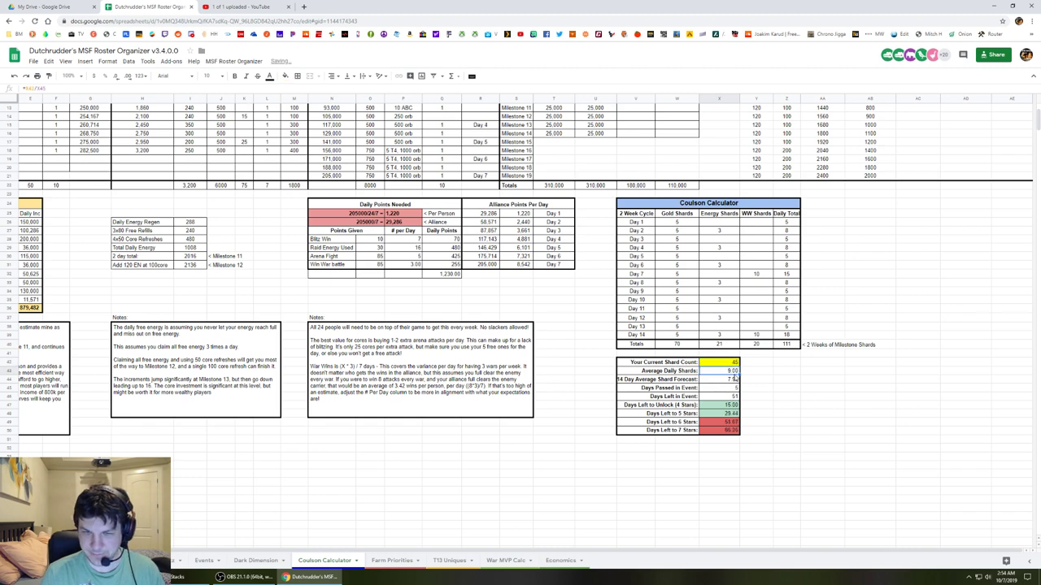
{"action": "left_click", "coordinate": [734, 363]}
{"action": "type", "text": "45"}
{"action": "key", "text": "Return"}
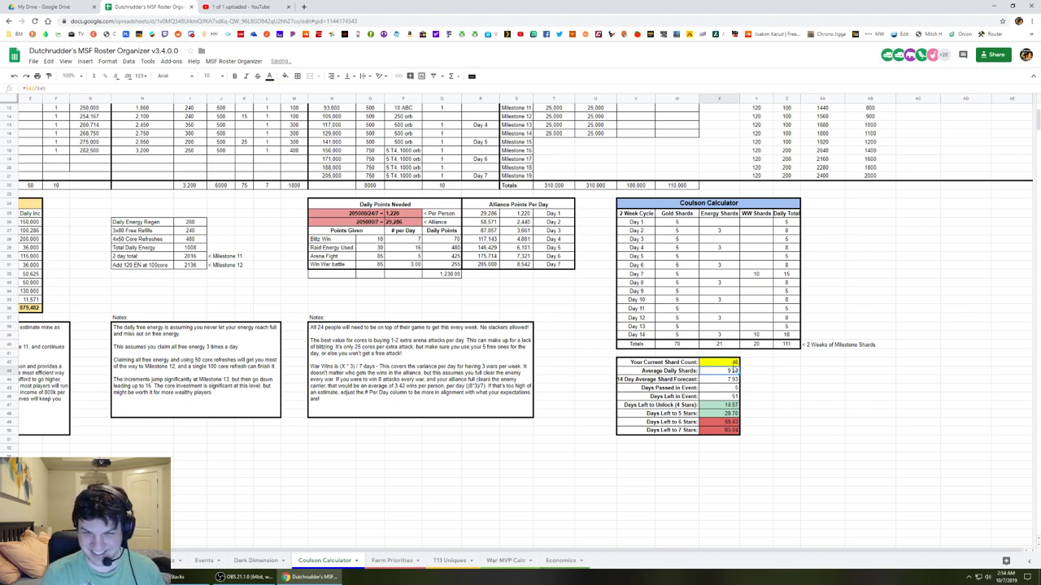
Test 47 shards, check the days left to 6 stars, then set the count to 33.
{"action": "left_click", "coordinate": [734, 362]}
{"action": "type", "text": "47"}
{"action": "key", "text": "Return"}
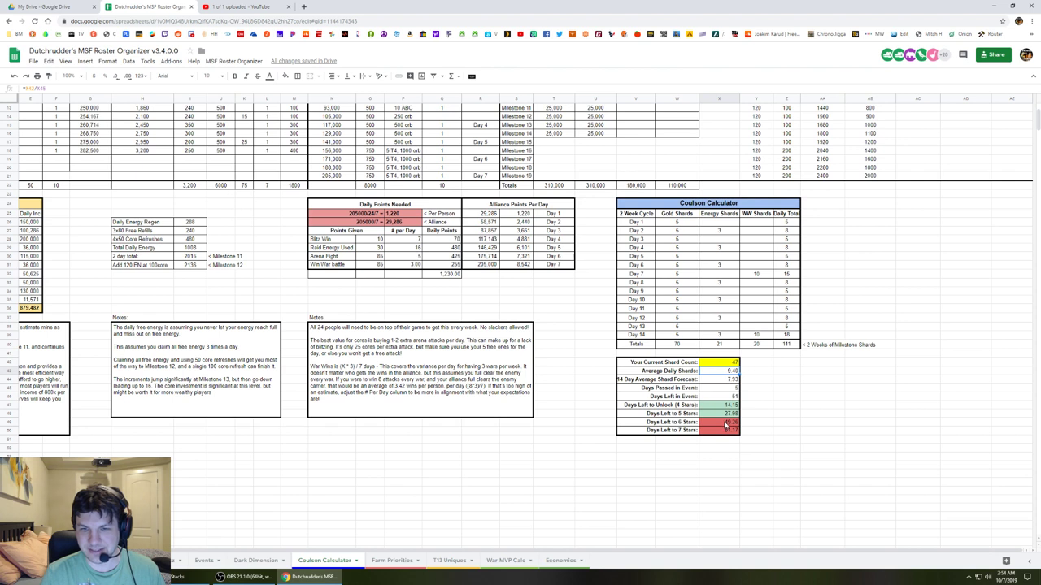
{"action": "left_click", "coordinate": [725, 423]}
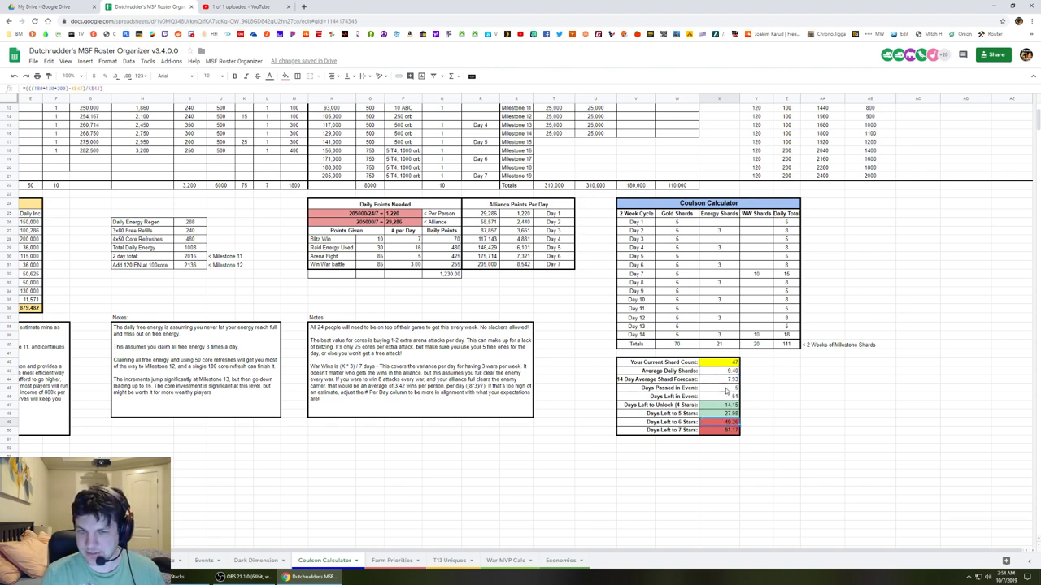
{"action": "left_click", "coordinate": [734, 364]}
{"action": "type", "text": "33"}
{"action": "key", "text": "Return"}
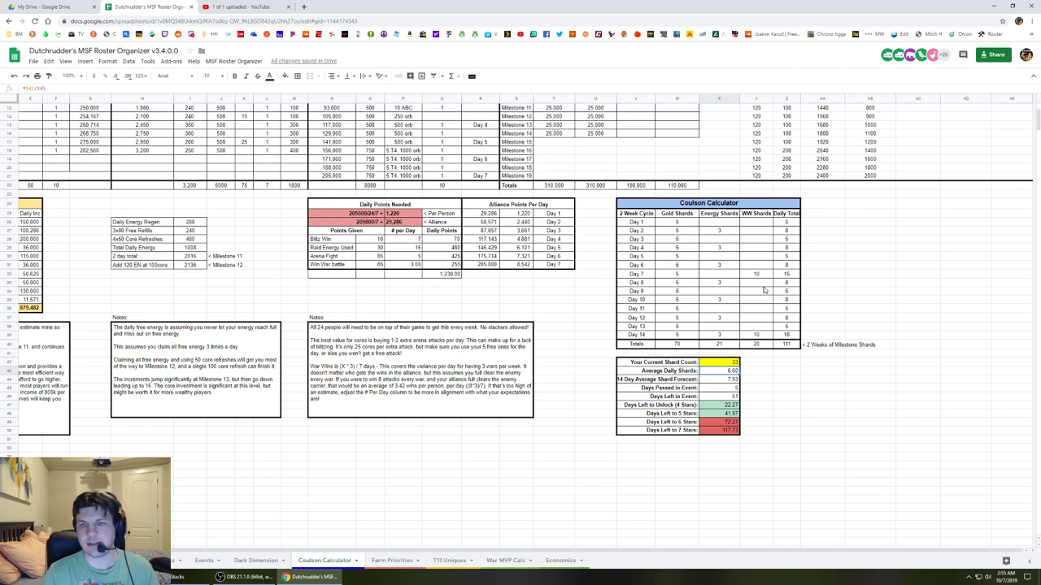
{"action": "left_click", "coordinate": [761, 276]}
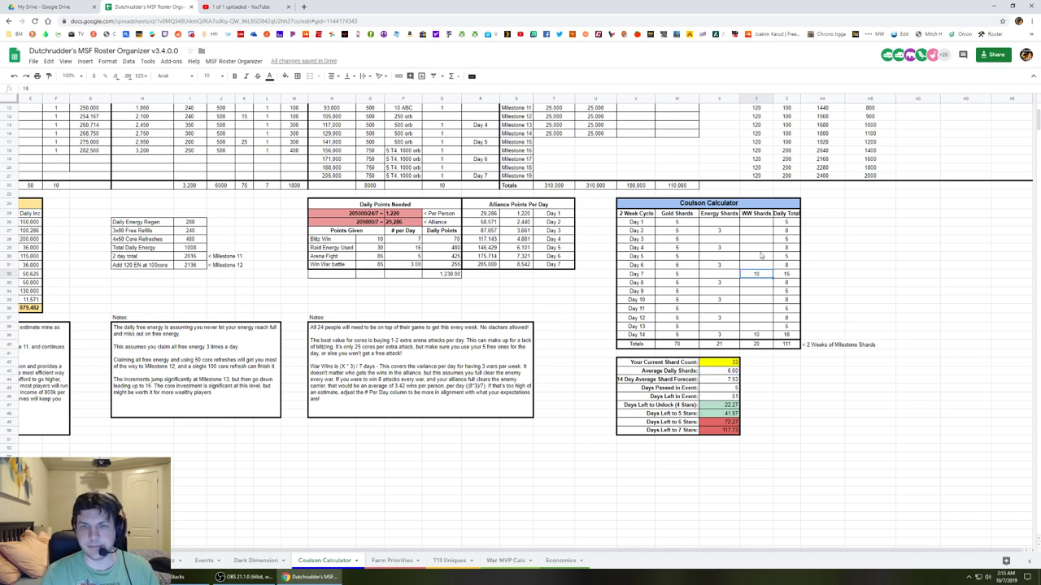